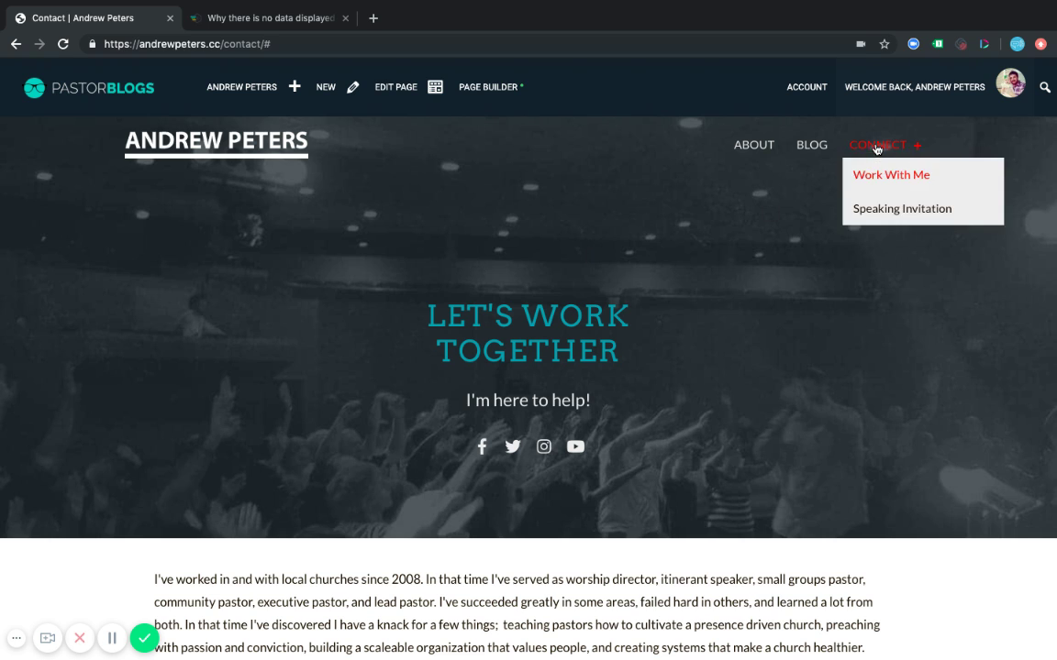
# Step: Review the Connect options and the service descriptions on the live contact page, from Clarity Day to On Going Consulting
pyautogui.scroll(-1, 771, 374)
pyautogui.scroll(1, 770, 373)
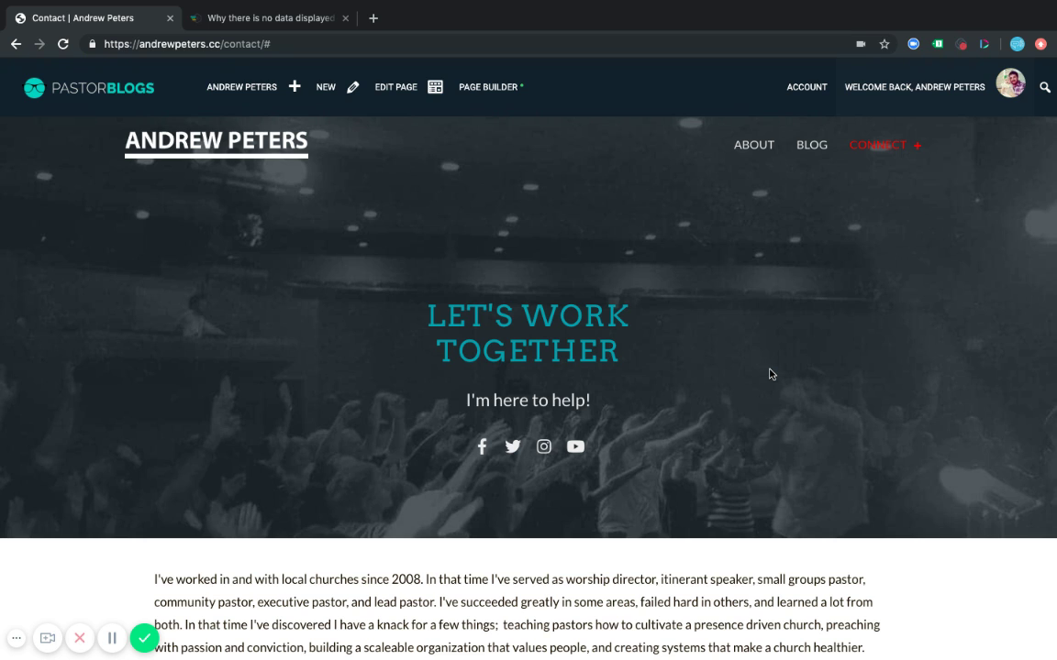
pyautogui.scroll(-5, 817, 414)
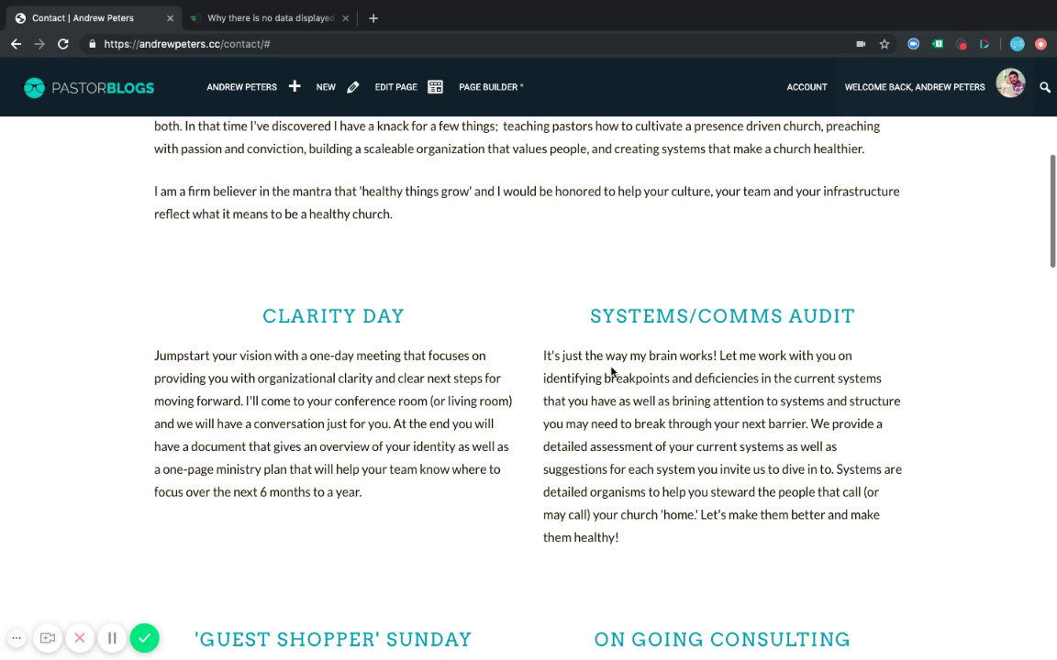
pyautogui.scroll(-2, 528, 386)
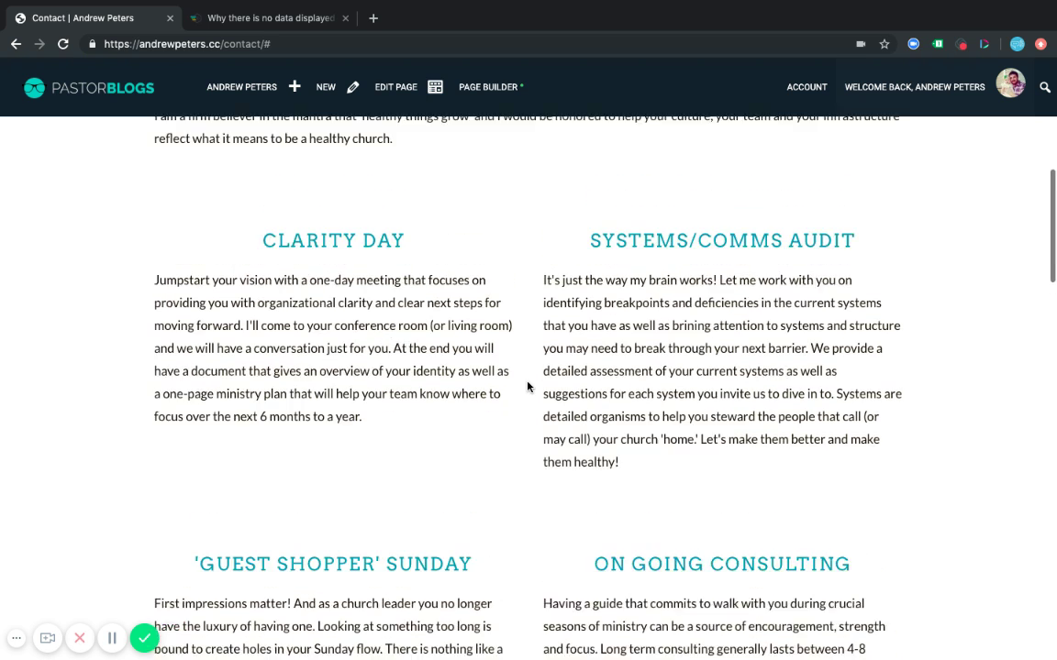
pyautogui.scroll(-1, 527, 386)
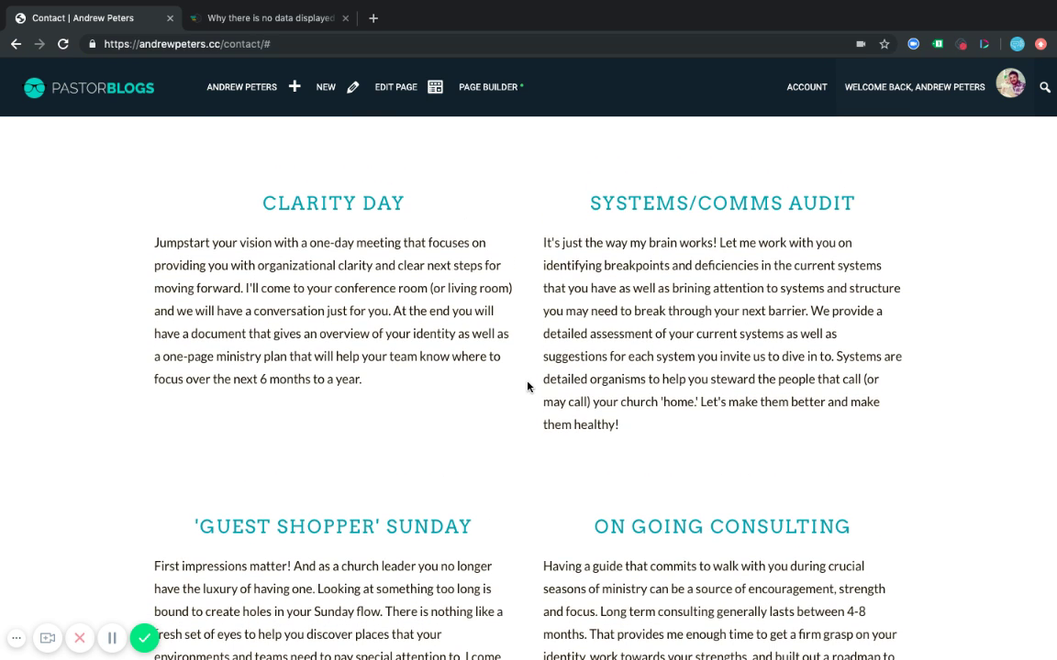
pyautogui.scroll(-1, 527, 387)
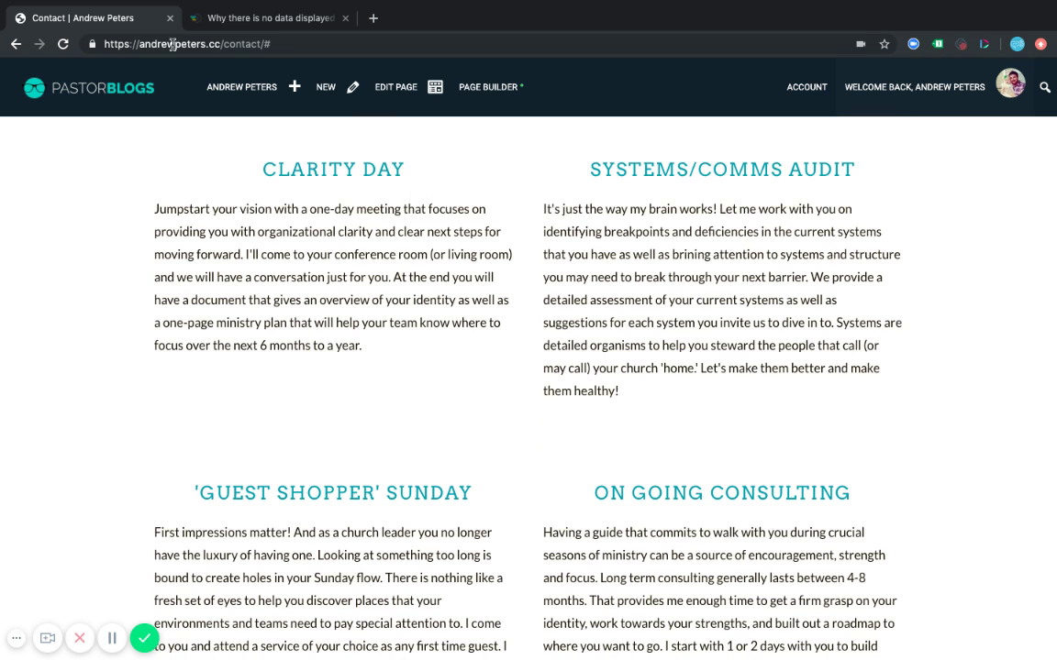
pyautogui.scroll(10, 623, 189)
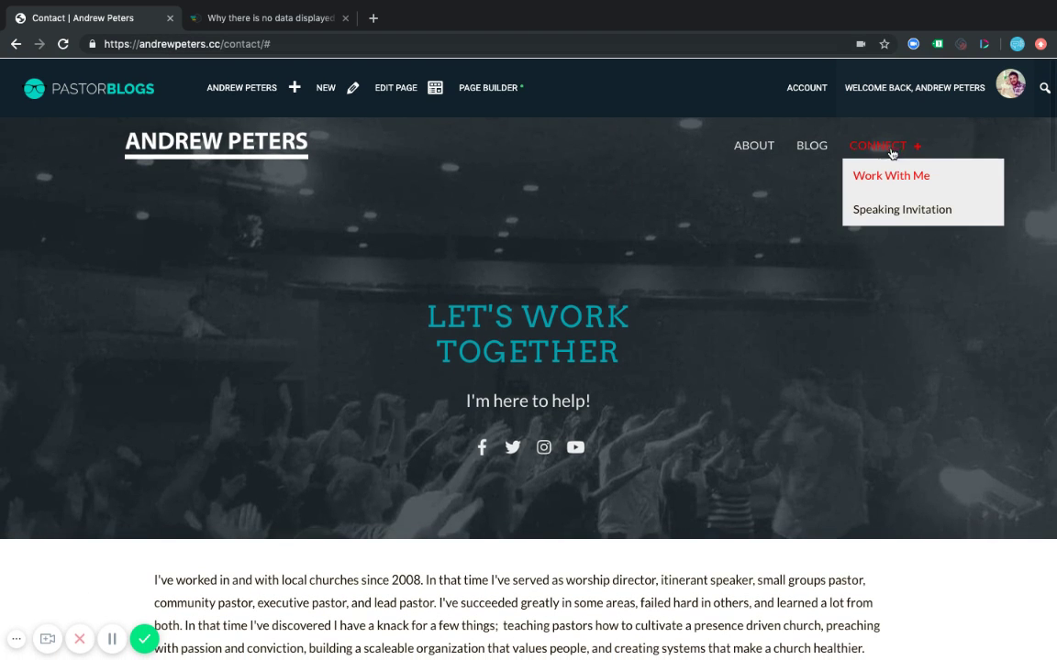
pyautogui.scroll(-10, 597, 566)
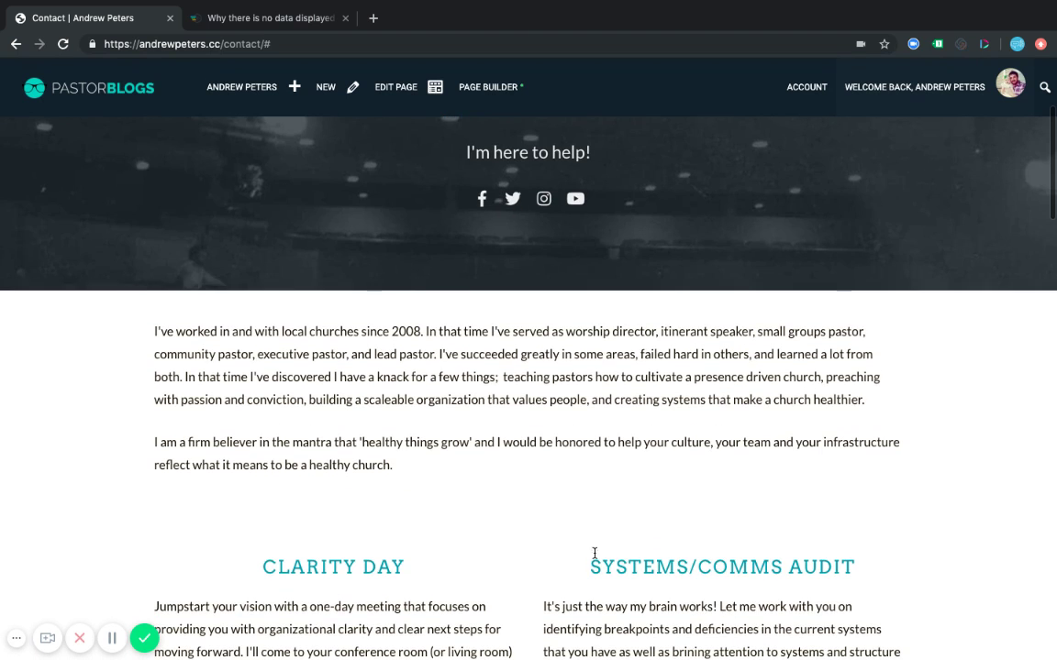
pyautogui.scroll(-3, 545, 454)
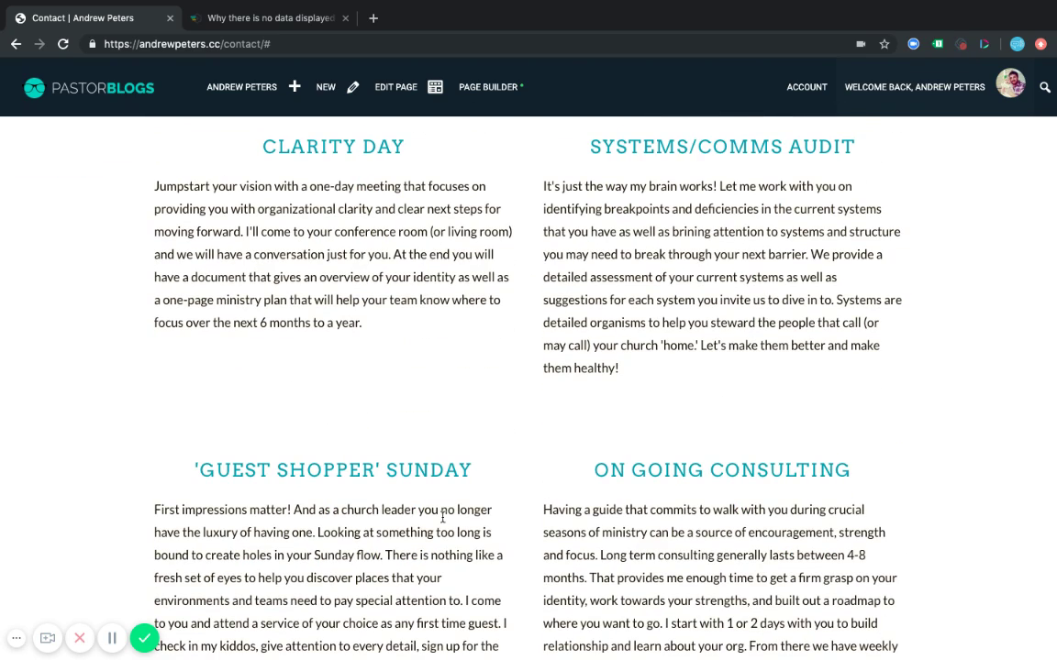
pyautogui.scroll(-12, 497, 460)
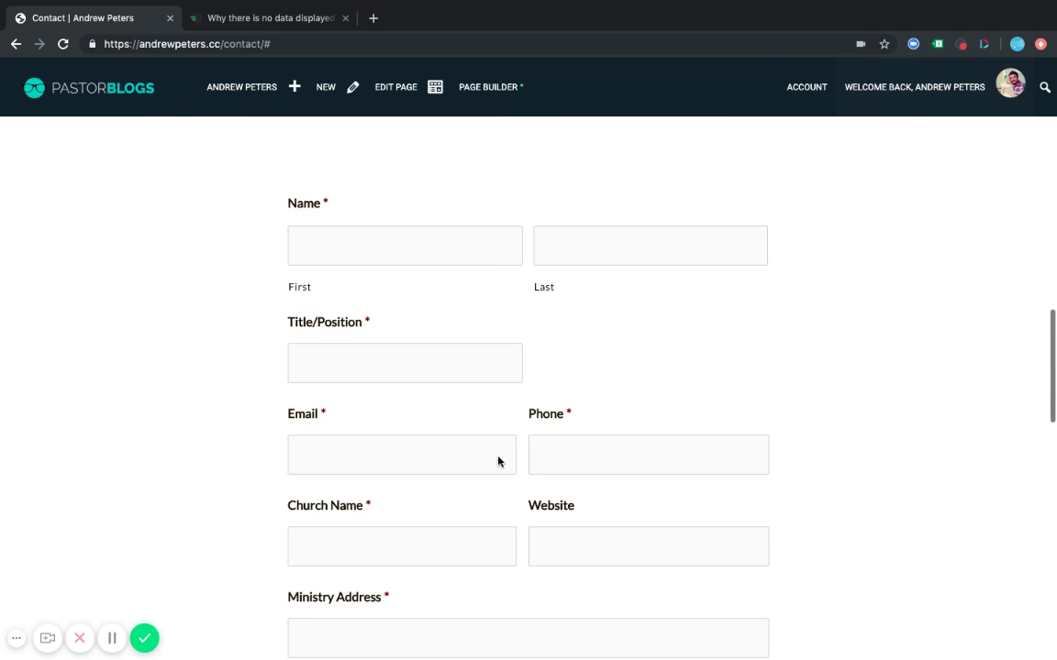
# Step: Examine the contact page's form fields from Name through to the Schedule a Call submission
pyautogui.click(404, 246)
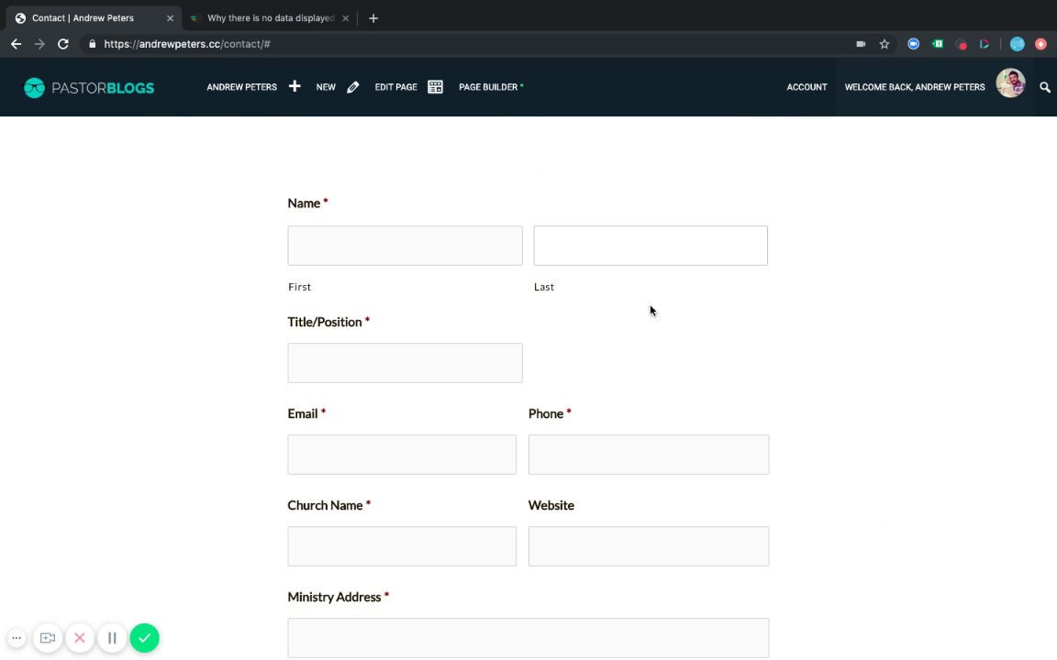
pyautogui.scroll(-1, 514, 427)
pyautogui.scroll(-3, 520, 407)
pyautogui.scroll(-6, 521, 405)
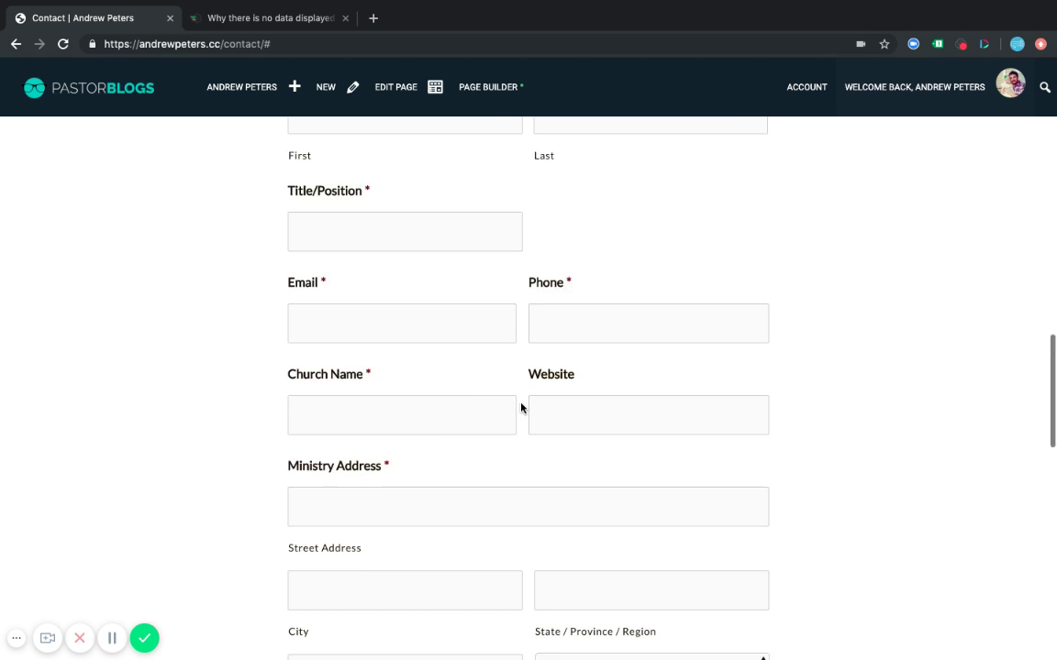
pyautogui.scroll(-5, 523, 404)
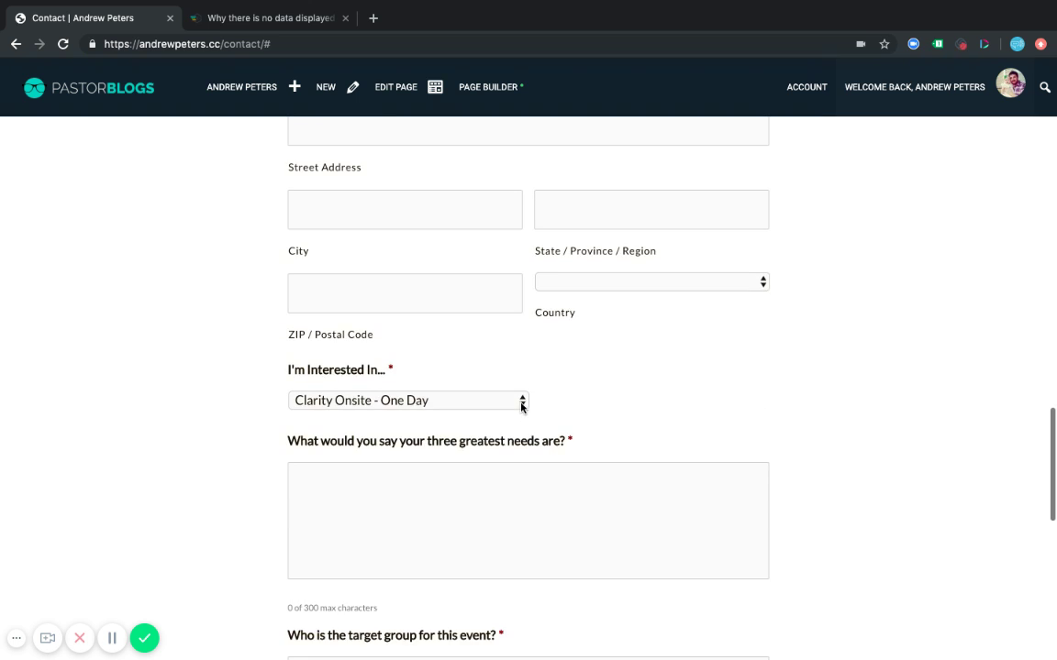
pyautogui.scroll(-1, 519, 367)
pyautogui.scroll(-1, 550, 339)
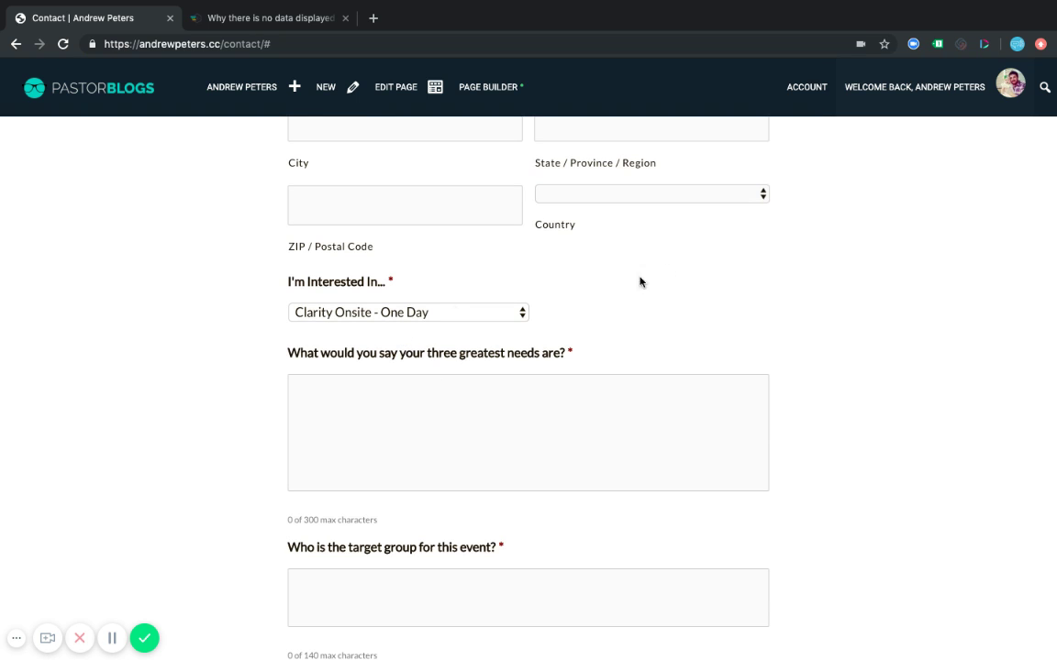
pyautogui.scroll(-5, 736, 384)
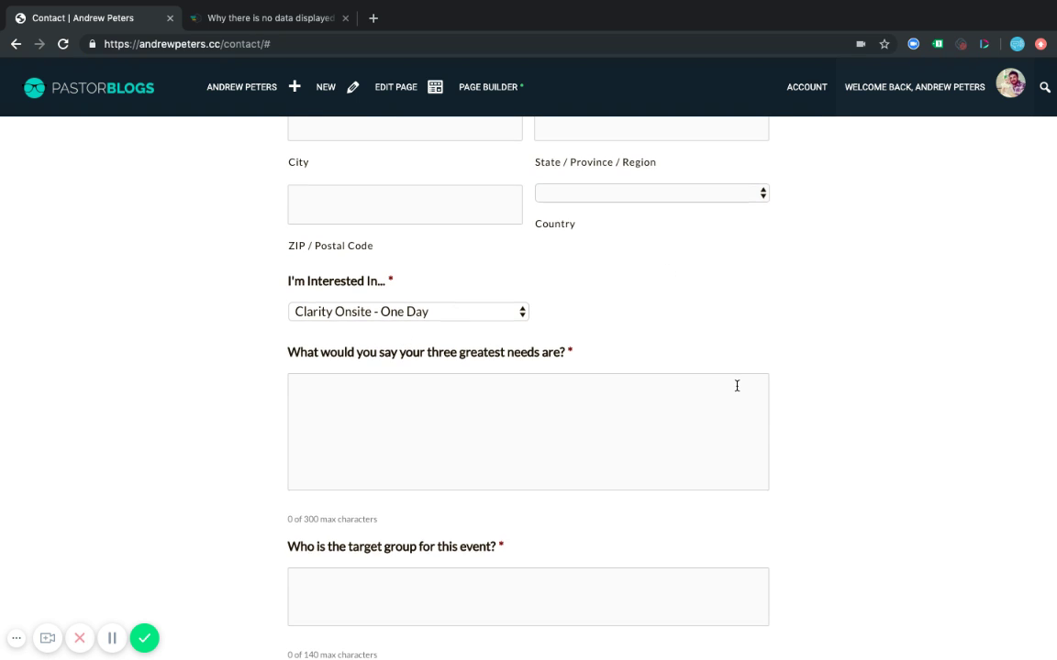
pyautogui.scroll(-3, 736, 385)
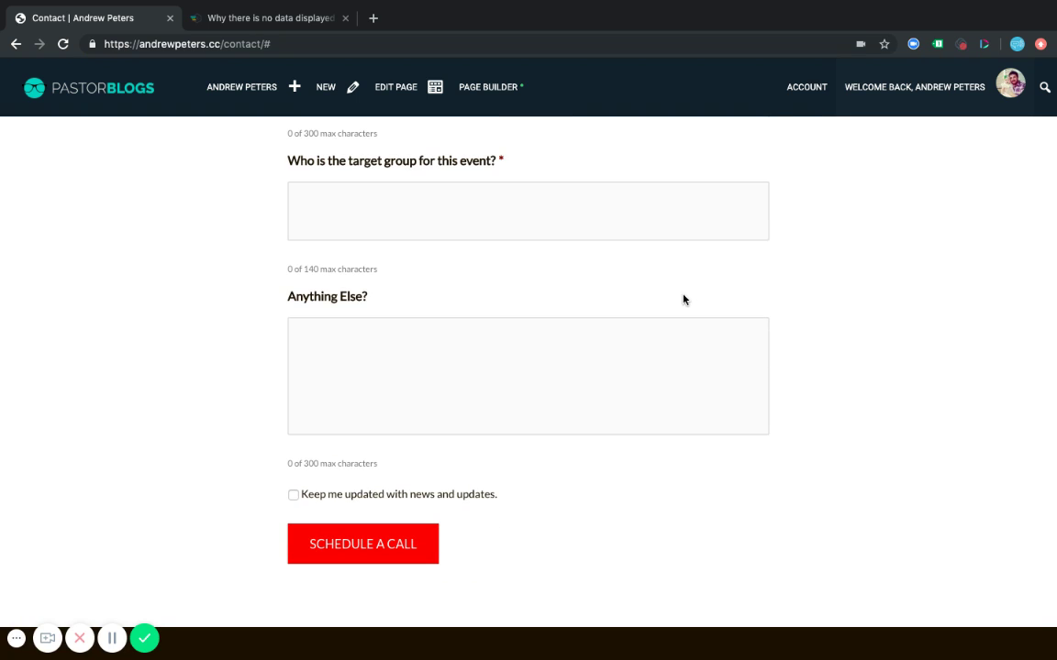
pyautogui.scroll(20, 684, 299)
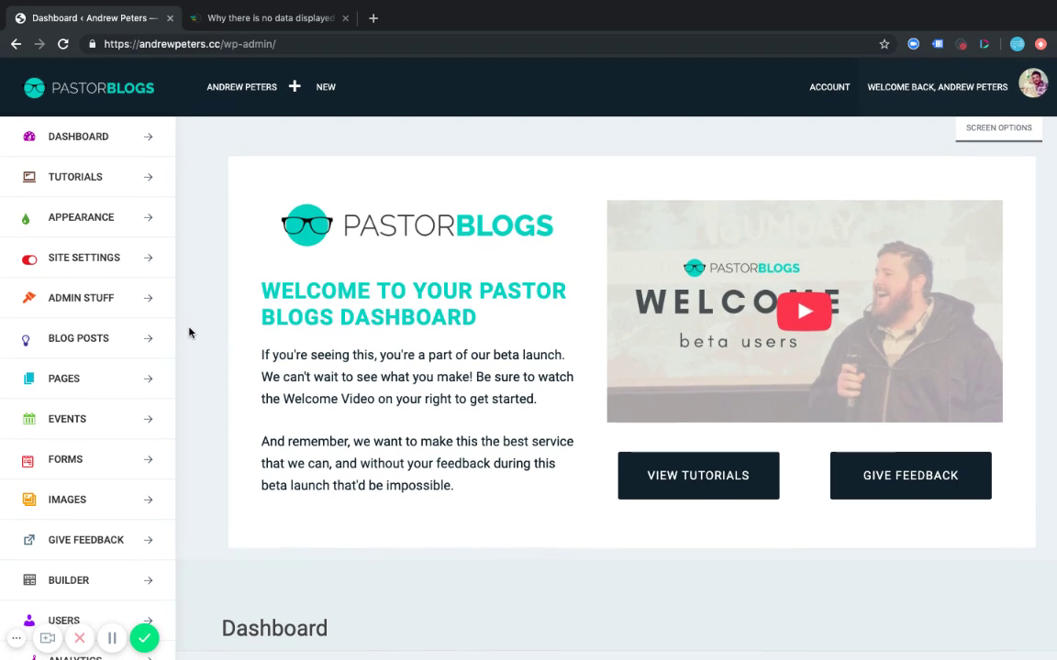
# Step: Open the list of existing forms from the site's admin dashboard
pyautogui.click(96, 461)
pyautogui.scroll(-2, 102, 476)
pyautogui.scroll(-1, 102, 477)
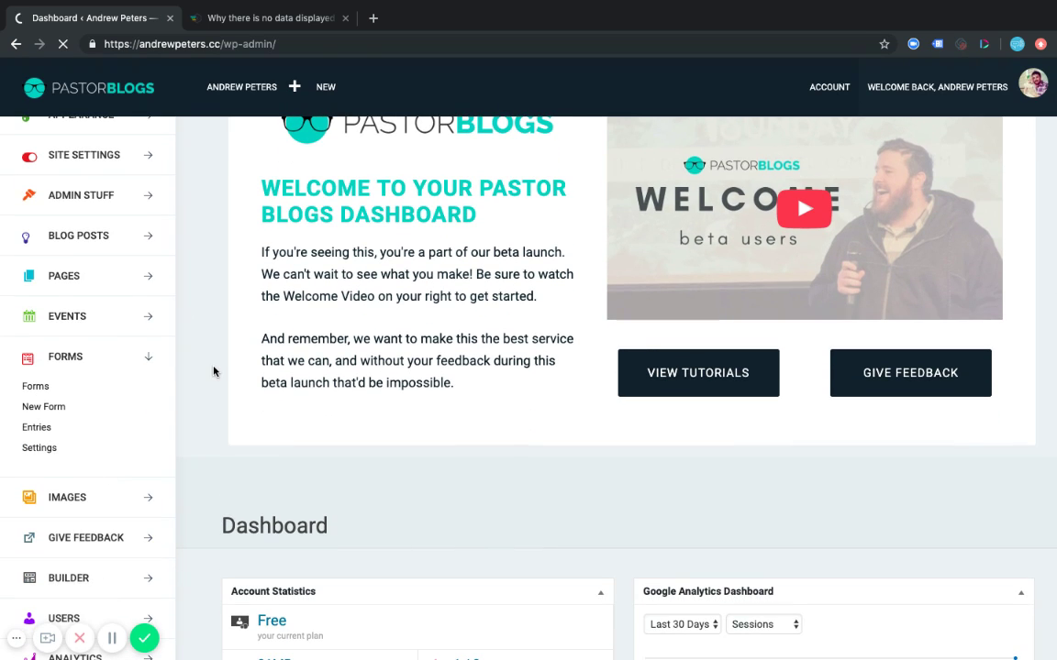
pyautogui.scroll(-1, 216, 400)
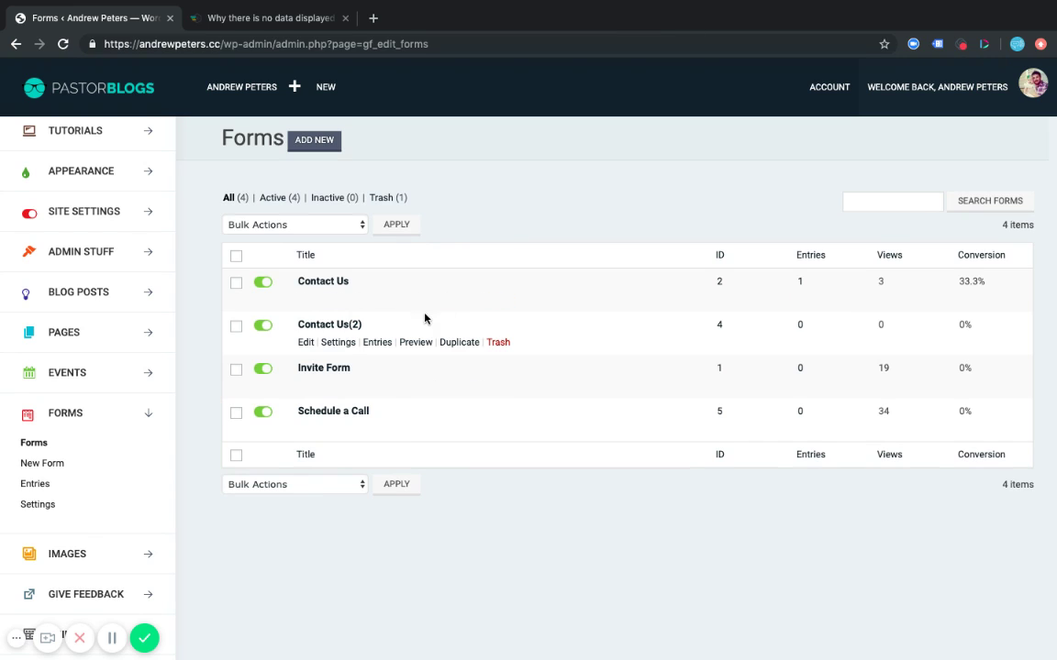
# Step: Open the Contact Us form's editor in a separate browser tab and review its fields
pyautogui.click(306, 300)
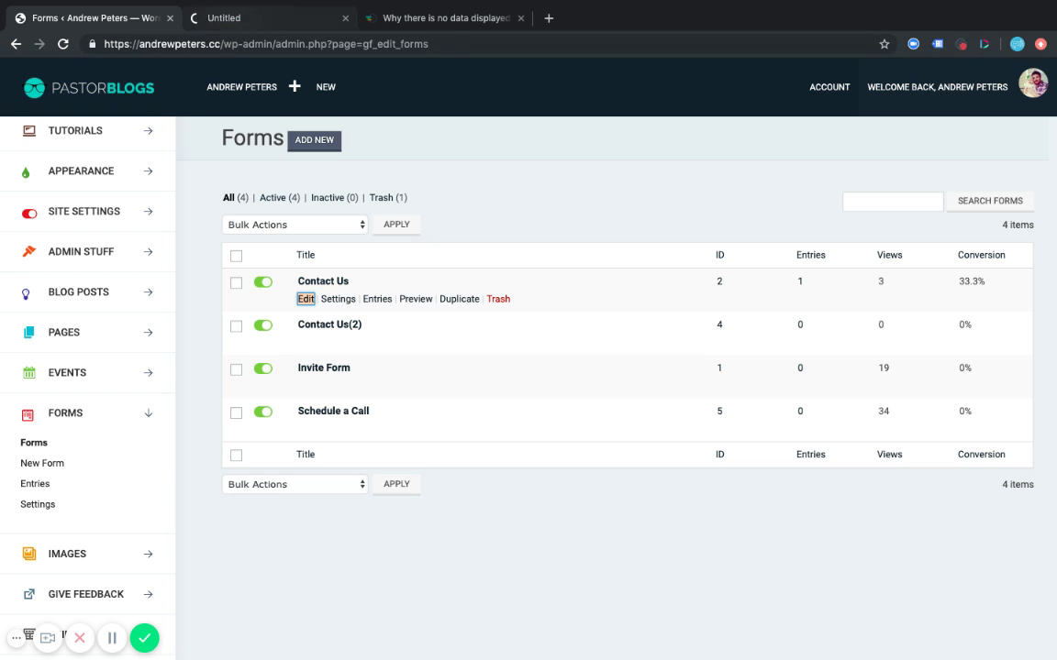
pyautogui.click(266, 18)
pyautogui.scroll(-3, 319, 292)
pyautogui.scroll(2, 319, 292)
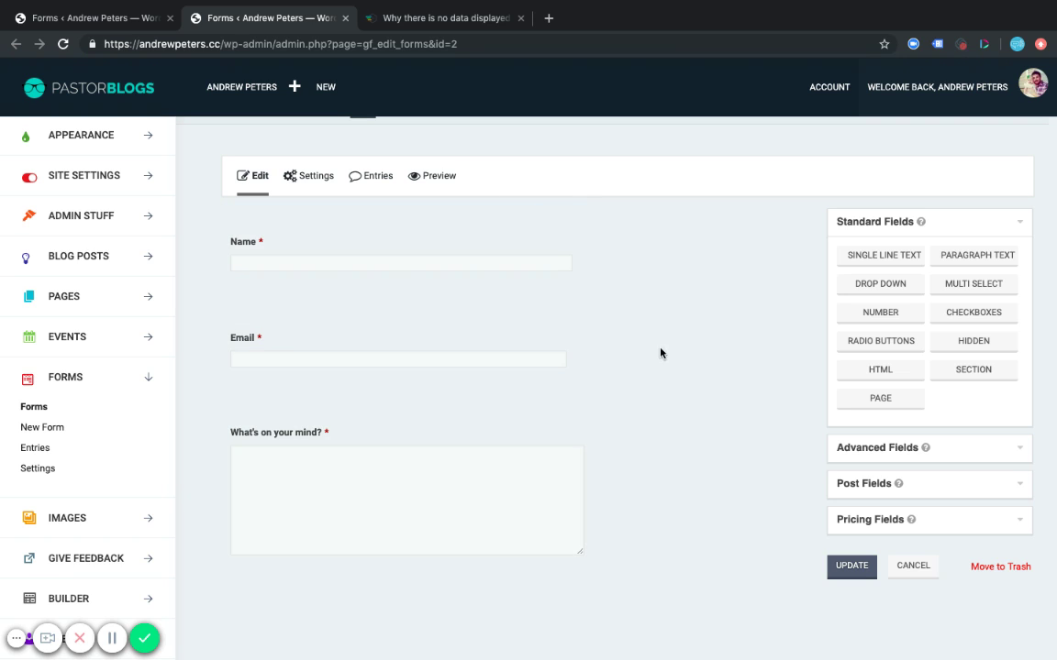
# Step: Return to the forms list, check the Contact Us form's actions, and open the Contact Us(2) form's editor
pyautogui.hotkey('ctrl', 'shift', 'Tab')
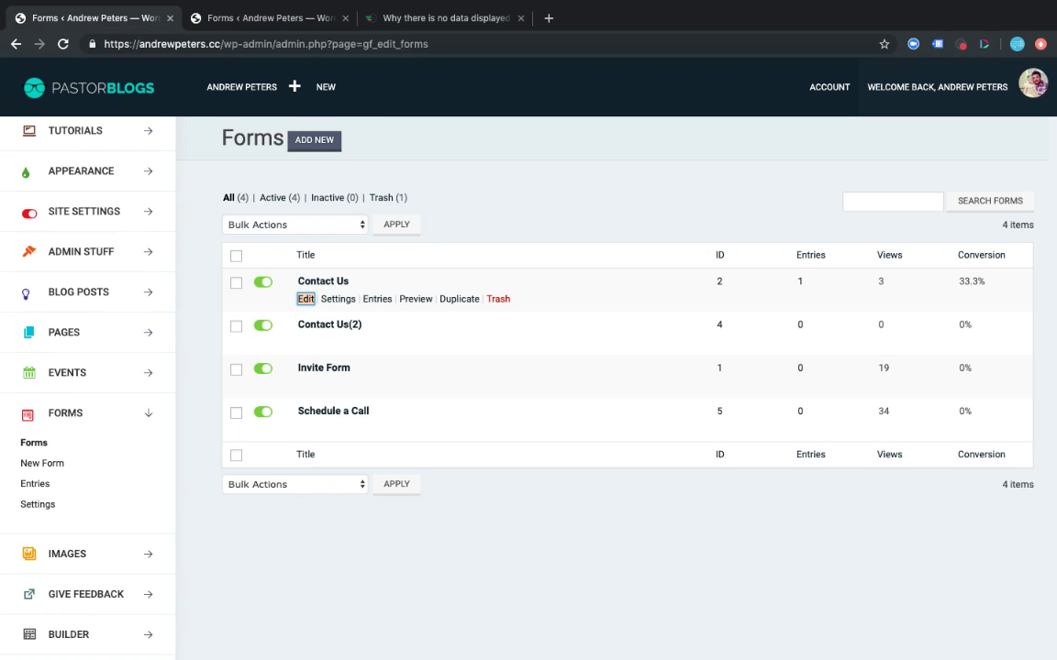
pyautogui.moveTo(336, 346)
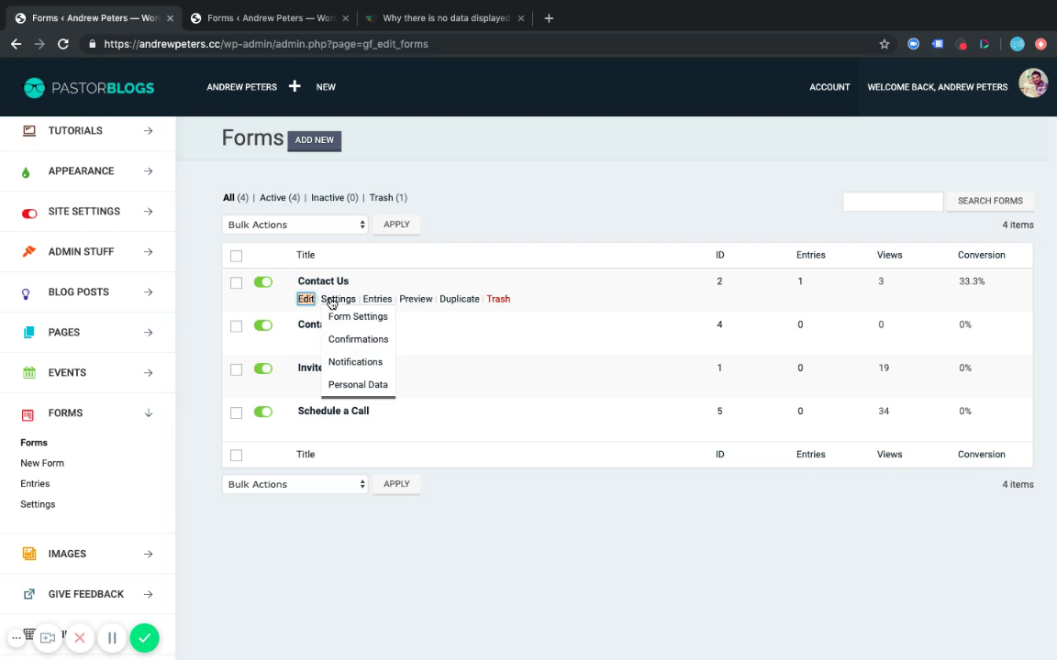
pyautogui.moveTo(356, 314)
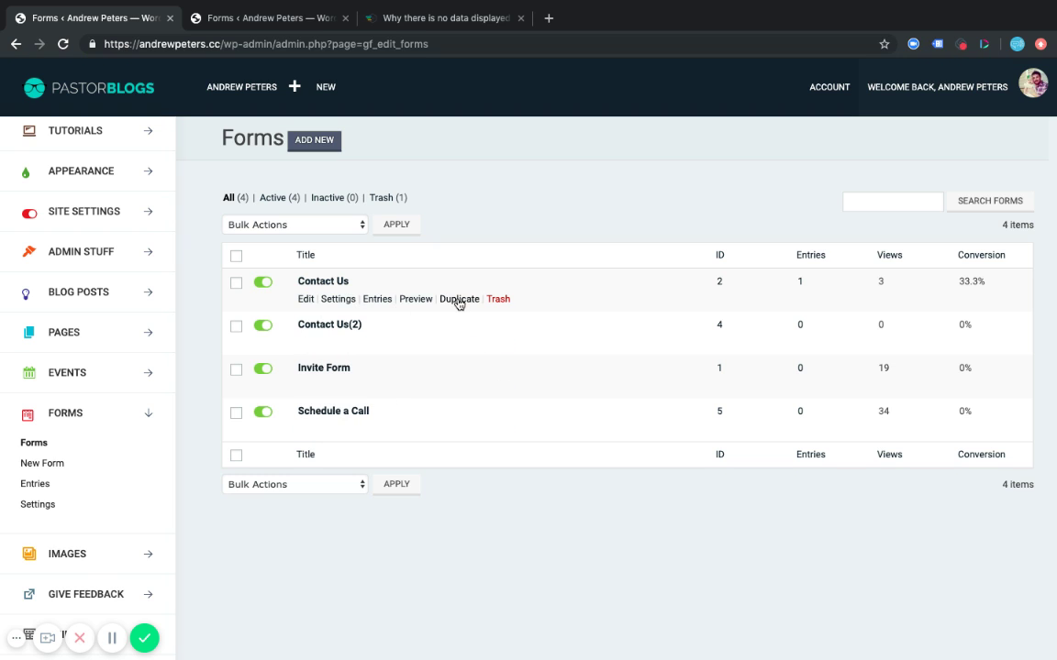
pyautogui.moveTo(365, 334)
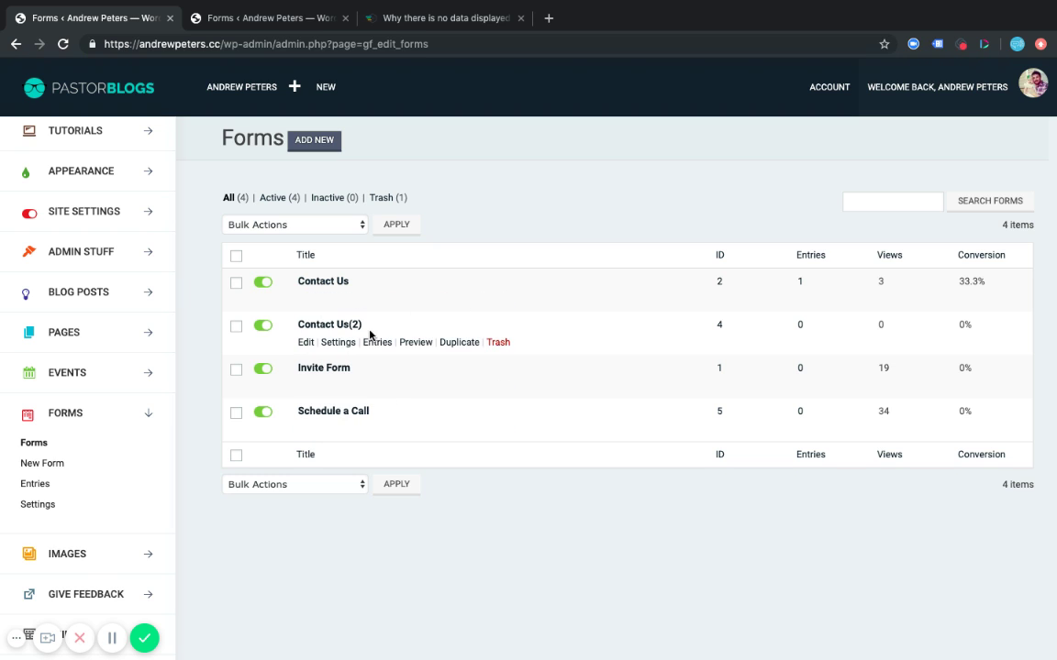
pyautogui.click(304, 344)
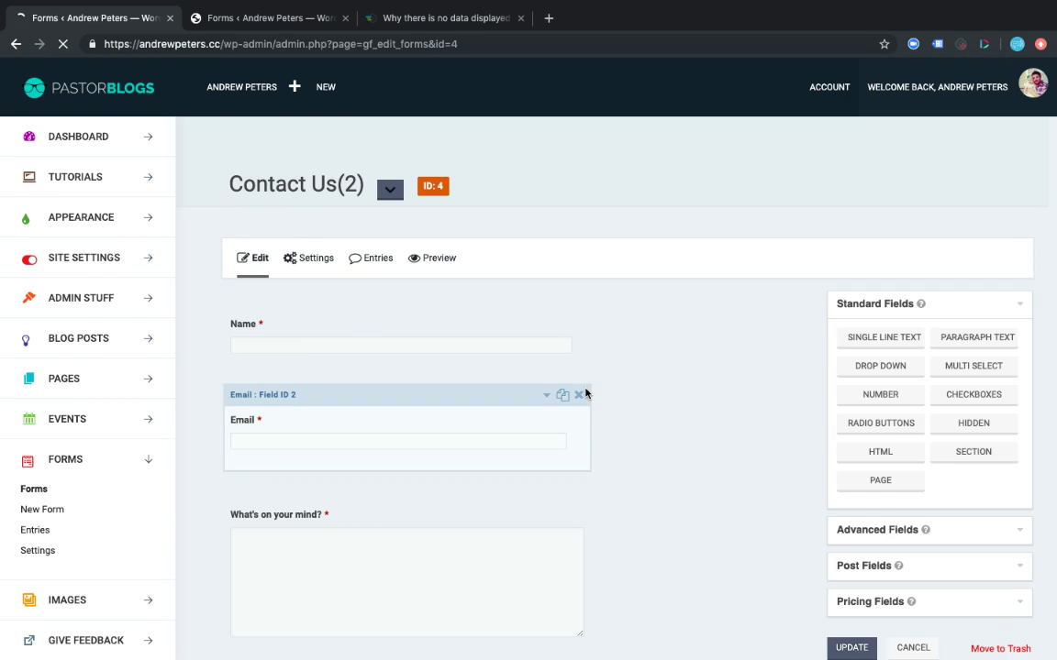
pyautogui.scroll(-3, 585, 393)
pyautogui.scroll(2, 585, 394)
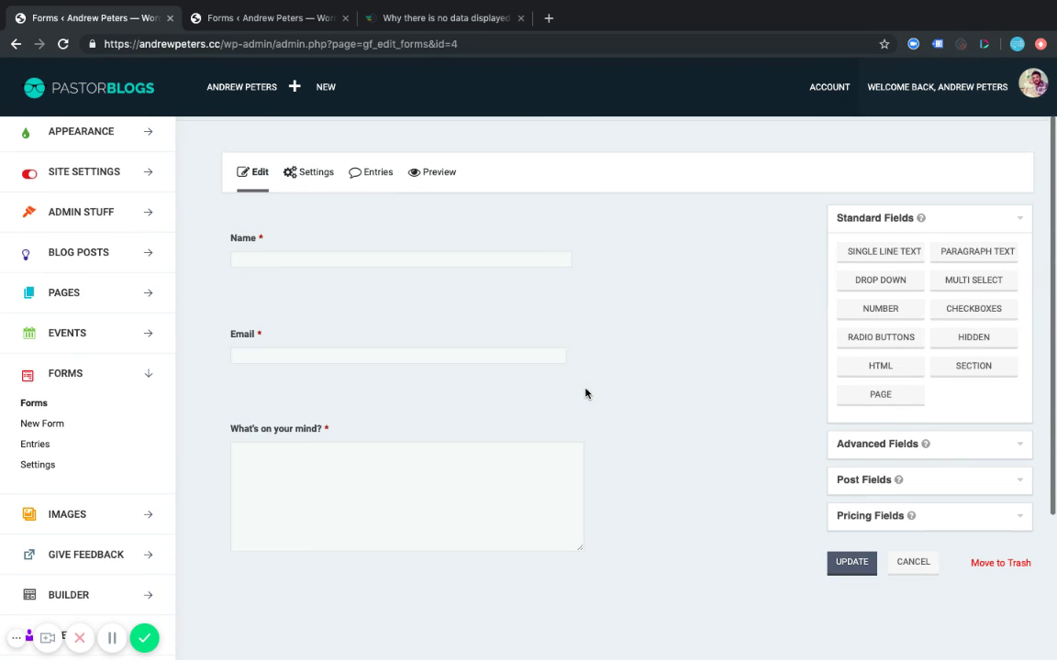
# Step: Go back to the forms list and open the Schedule a Call form for editing
pyautogui.hscroll(-5, 377, 347)
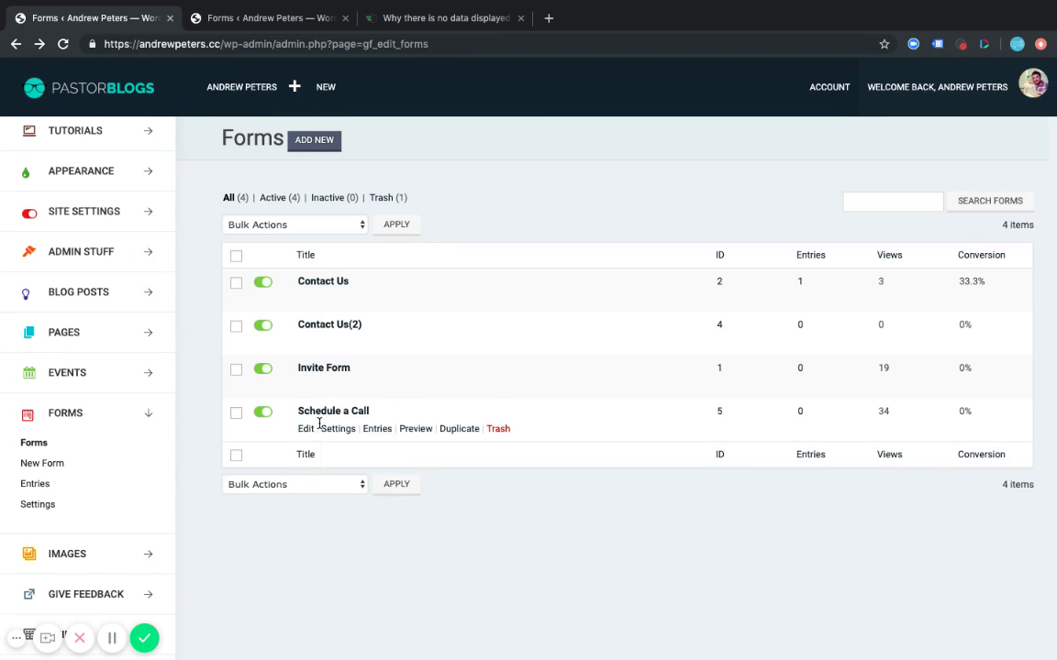
pyautogui.click(307, 429)
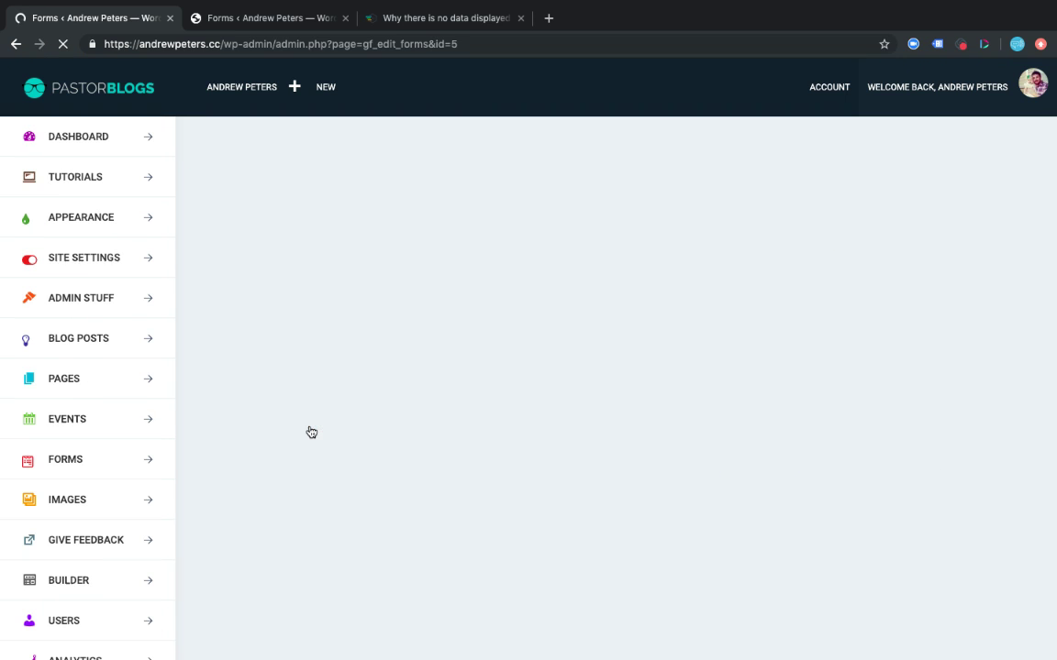
pyautogui.scroll(-5, 614, 439)
pyautogui.scroll(-3, 613, 439)
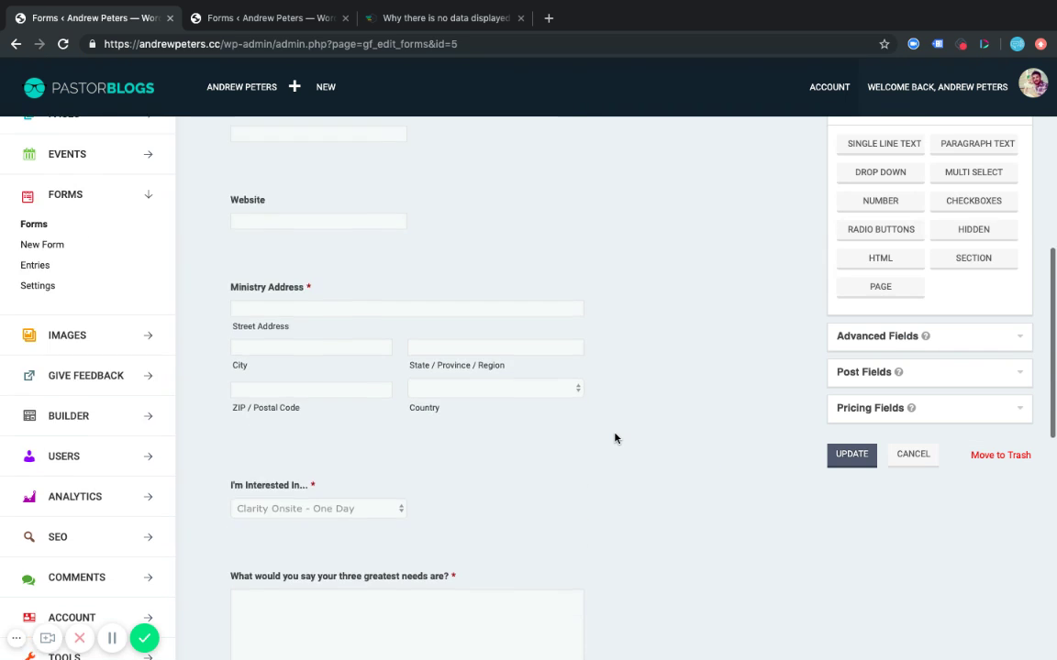
pyautogui.scroll(10, 614, 438)
pyautogui.scroll(-4, 614, 439)
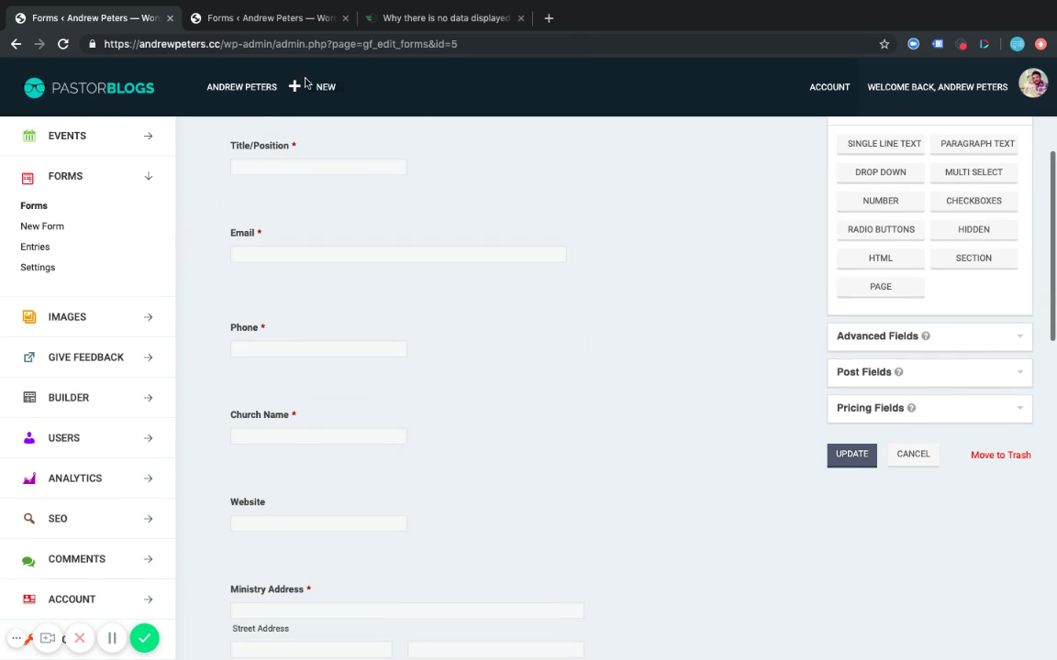
# Step: Compare the Contact Us form's fields with those of the Schedule a Call form
pyautogui.click(266, 18)
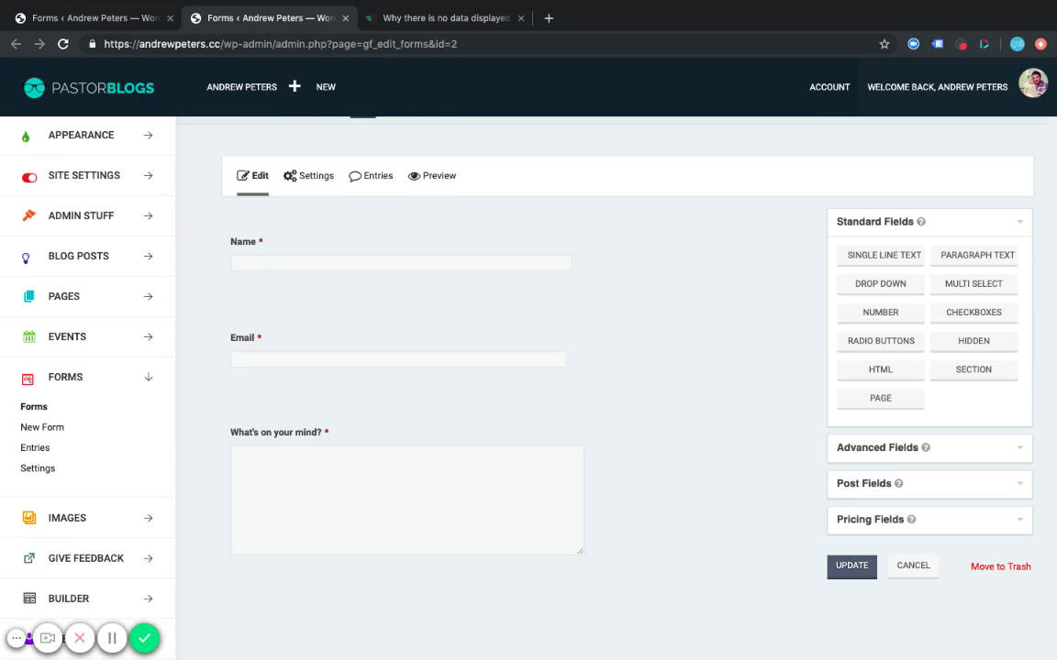
pyautogui.click(92, 18)
pyautogui.scroll(-3, 483, 389)
pyautogui.scroll(-3, 482, 389)
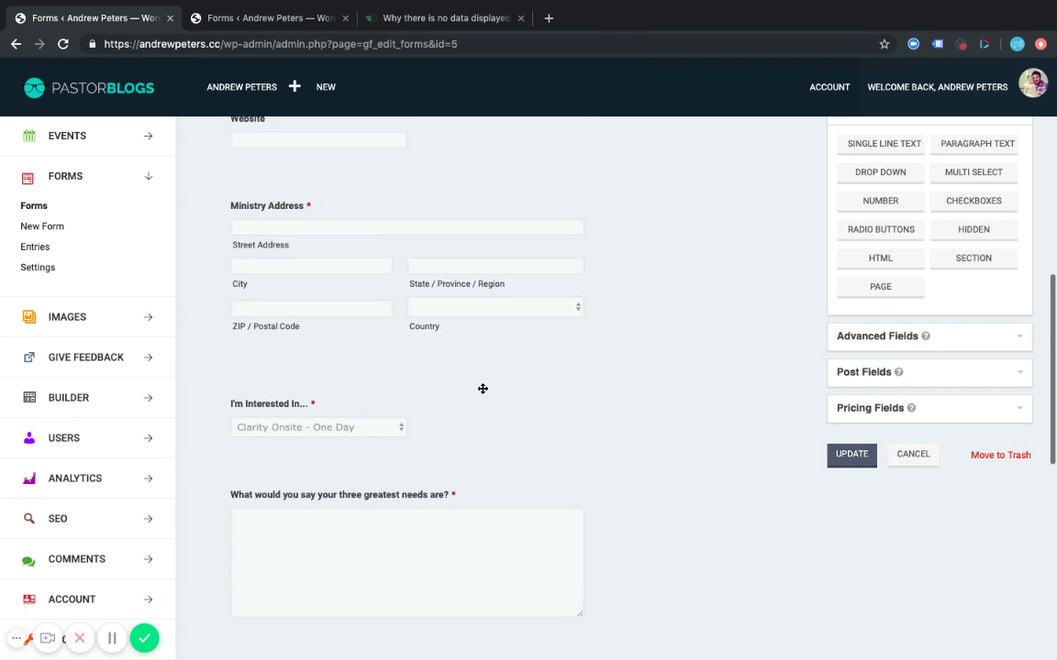
pyautogui.scroll(10, 887, 205)
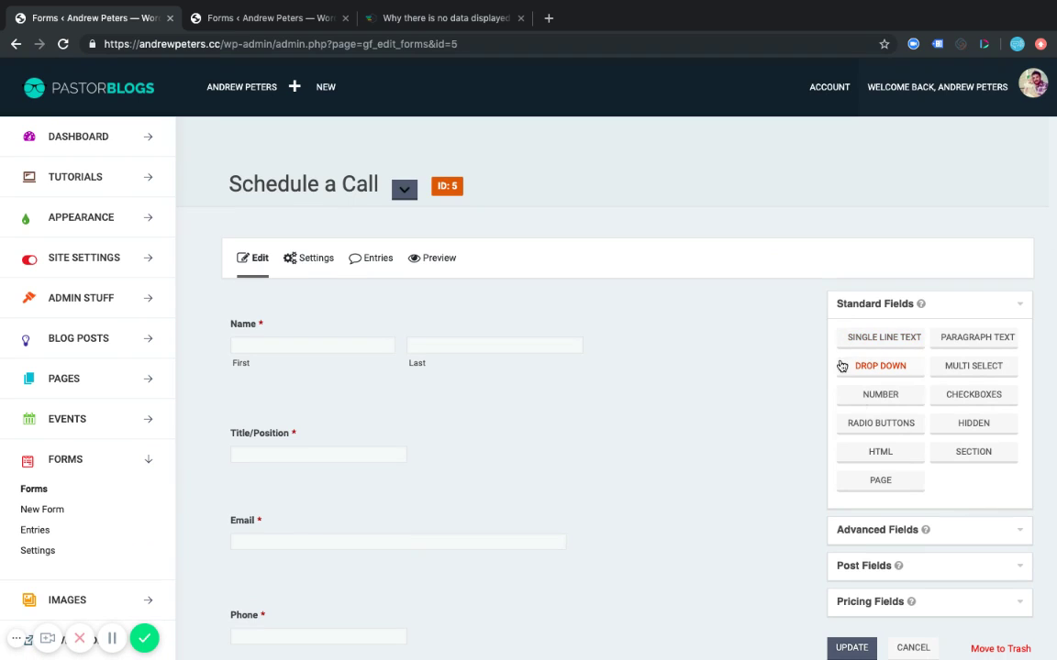
# Step: Browse the available field types for the Schedule a Call form, including the Post Fields and Advanced Fields groups
pyautogui.scroll(-2, 950, 467)
pyautogui.click(967, 433)
pyautogui.scroll(-1, 605, 456)
pyautogui.scroll(2, 605, 456)
pyautogui.click(912, 477)
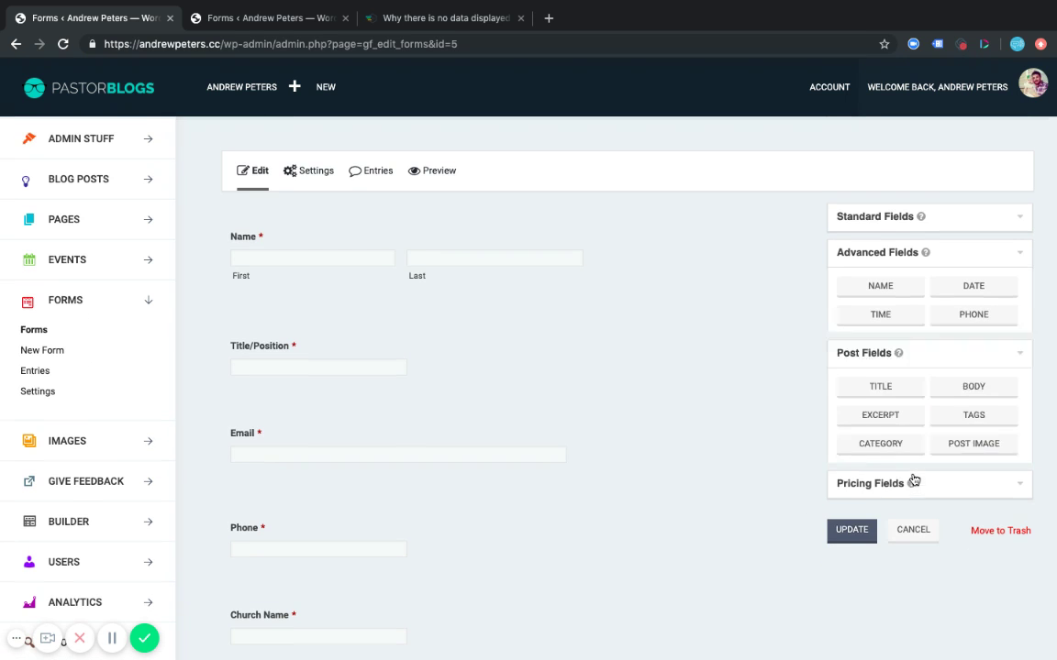
pyautogui.click(927, 257)
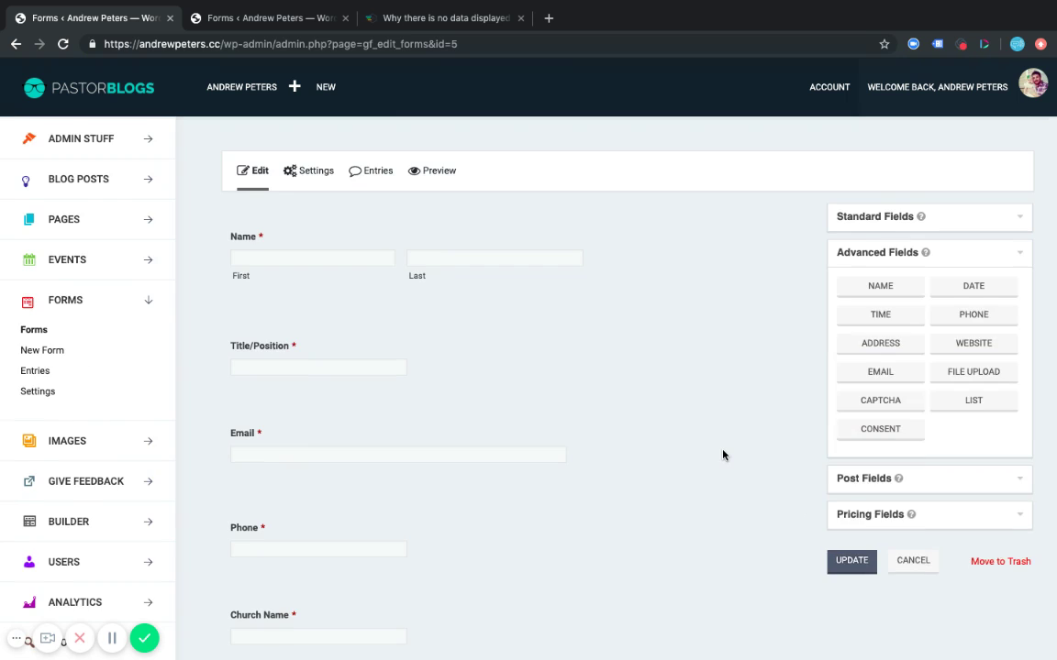
# Step: Compare the Schedule a Call form's address, interest and needs questions with the available Advanced Fields types
pyautogui.scroll(-5, 722, 453)
pyautogui.scroll(-3, 722, 454)
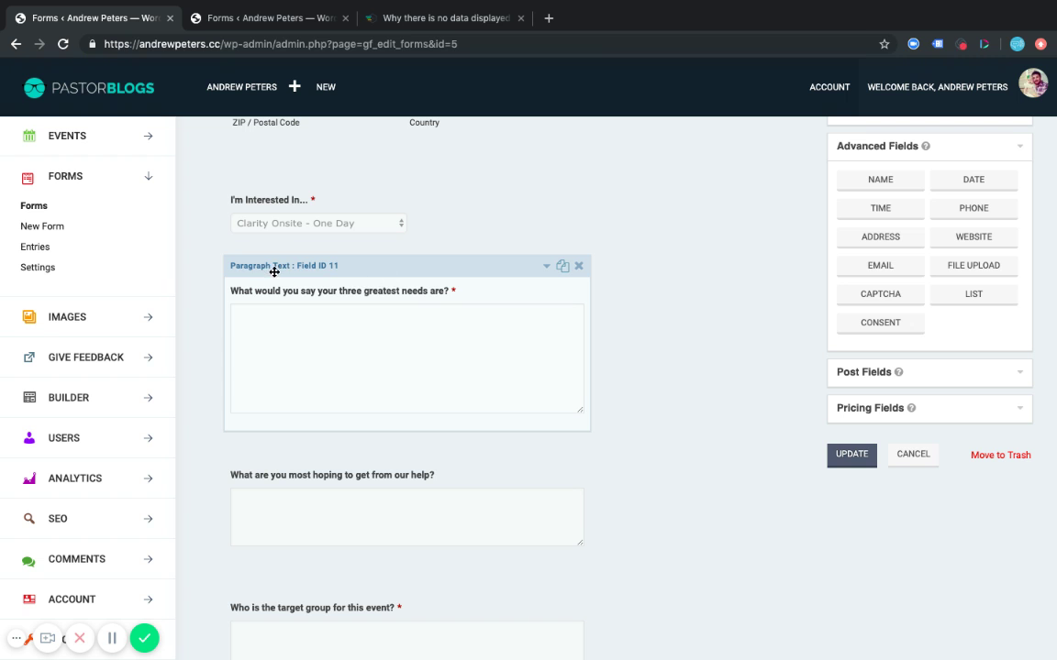
pyautogui.scroll(3, 804, 285)
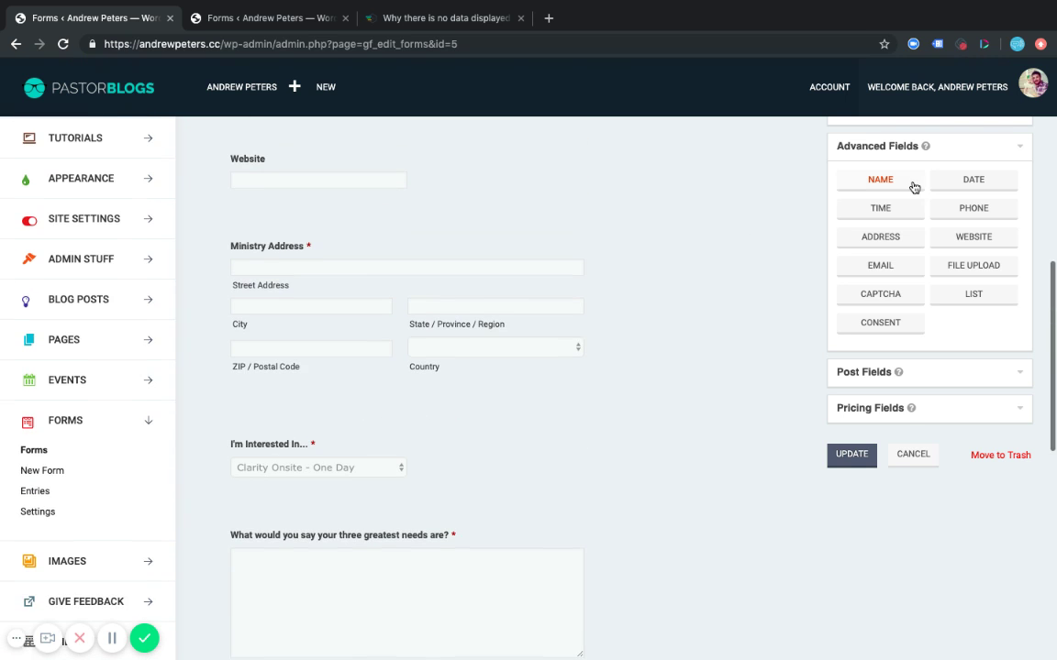
# Step: Add a Drop Down from the Standard Fields between Ministry Address and I'm Interested In..., and delete that new field again
pyautogui.click(980, 122)
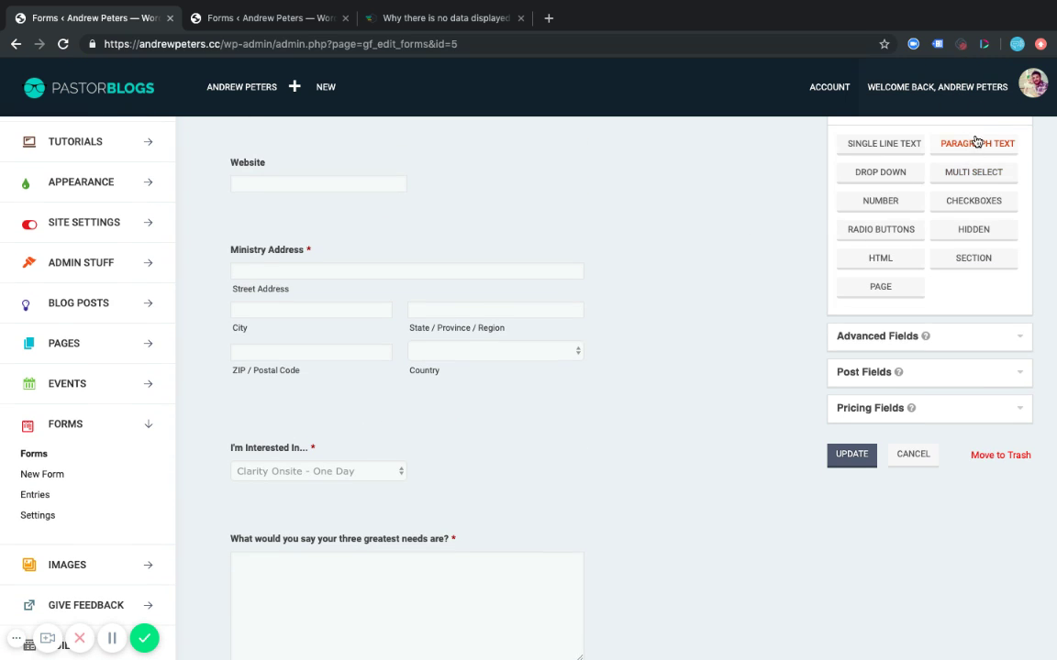
pyautogui.scroll(-7, 763, 337)
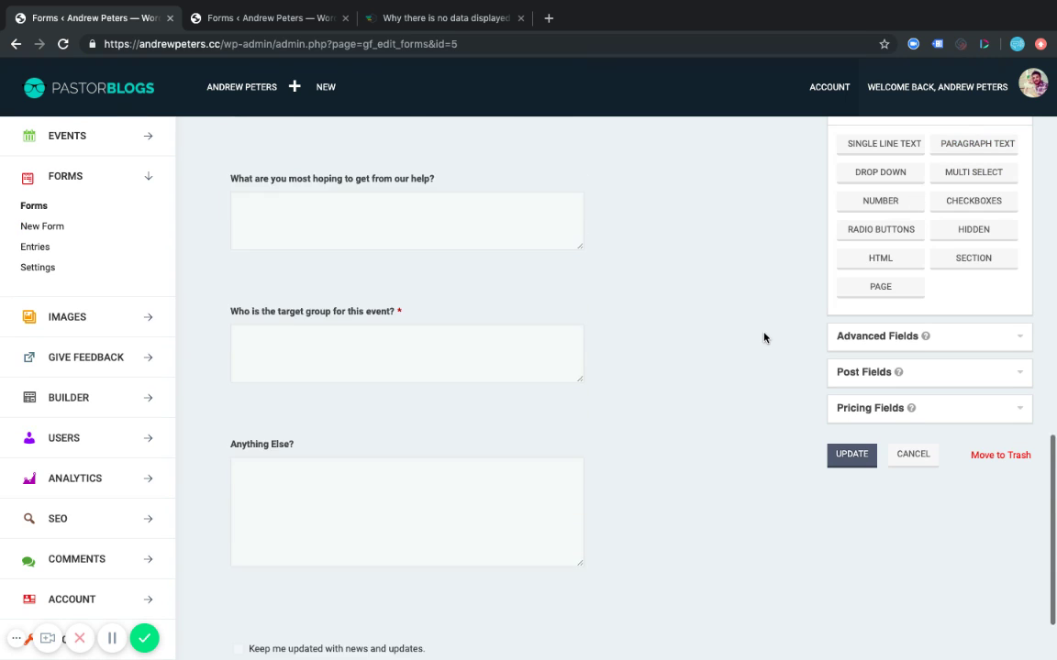
pyautogui.scroll(6, 763, 338)
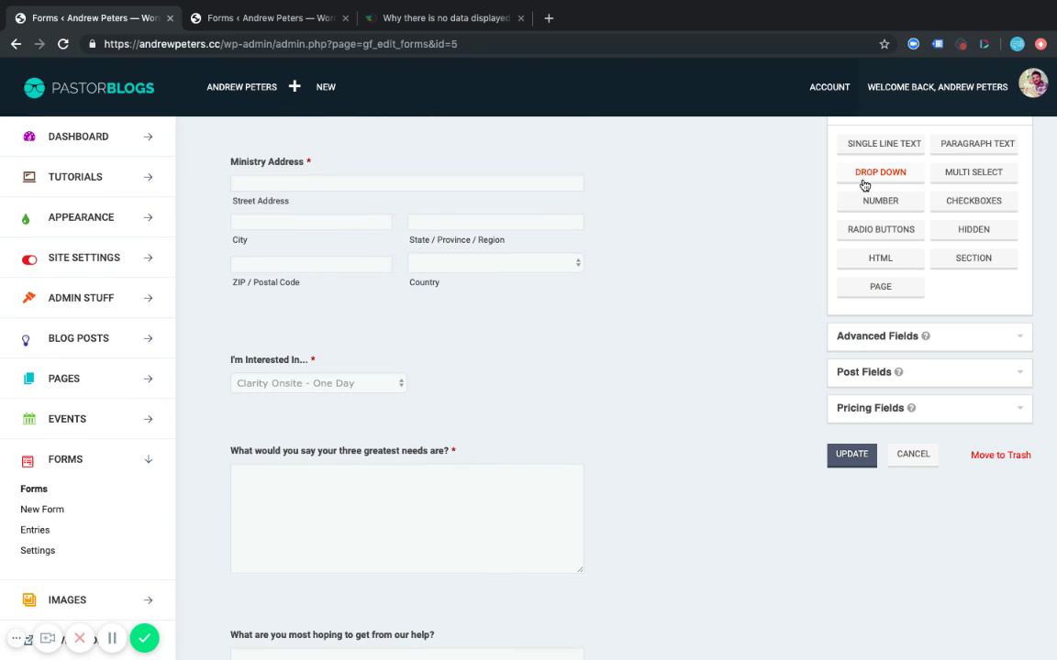
pyautogui.moveTo(891, 177); pyautogui.dragTo(329, 362)
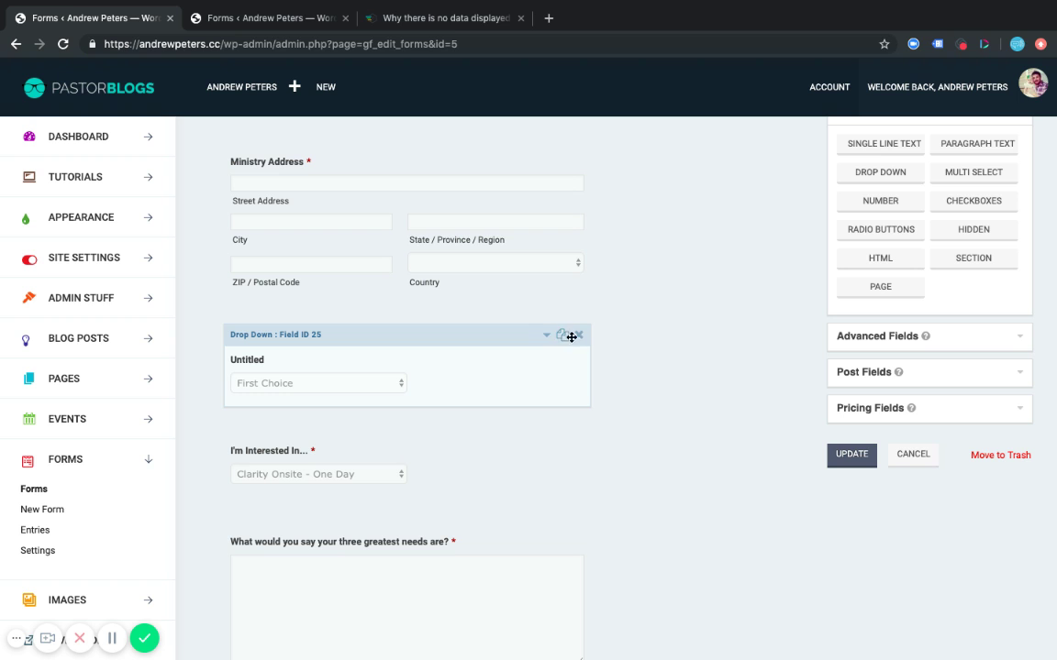
pyautogui.click(579, 337)
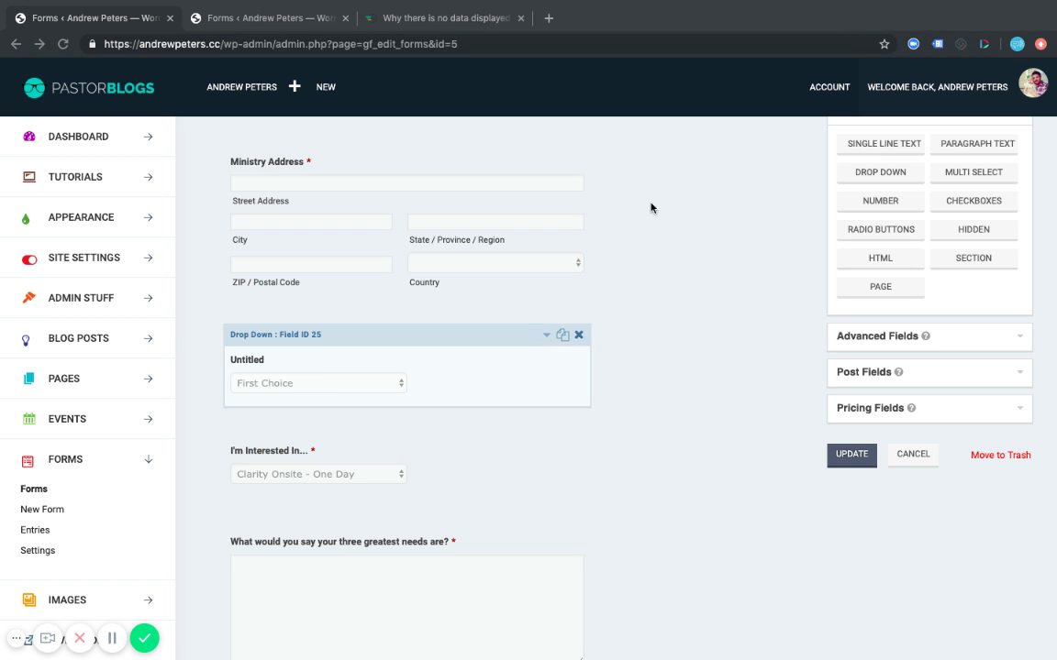
# Step: Expand the I'm Interested In... field's settings, review its label, choices and Required rule, and collapse them
pyautogui.click(547, 336)
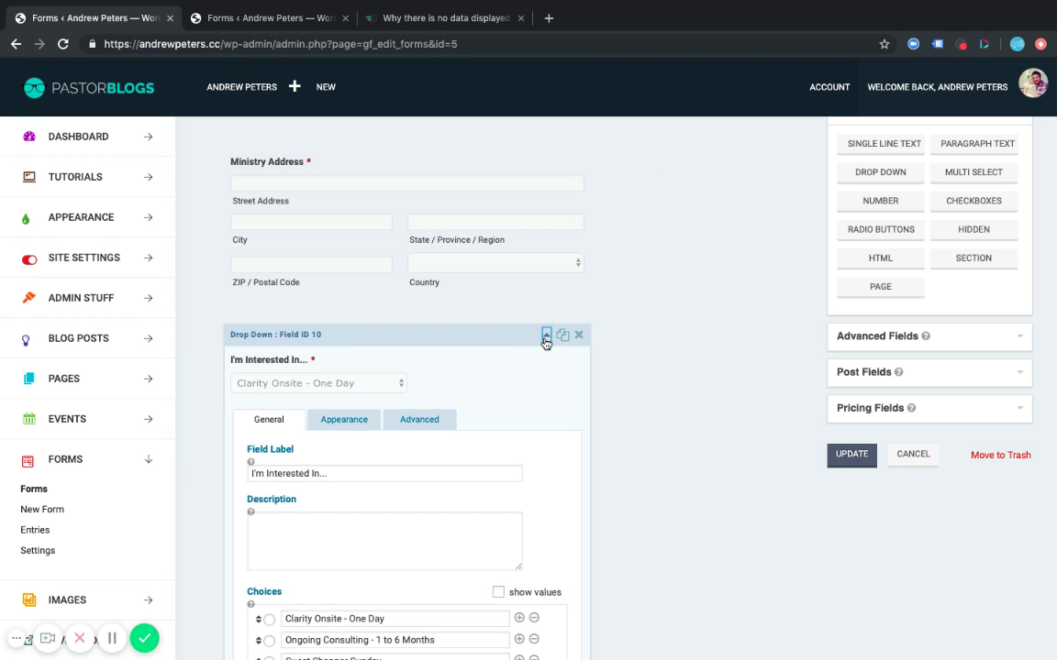
pyautogui.scroll(-5, 613, 425)
pyautogui.scroll(-1, 614, 425)
pyautogui.scroll(1, 413, 463)
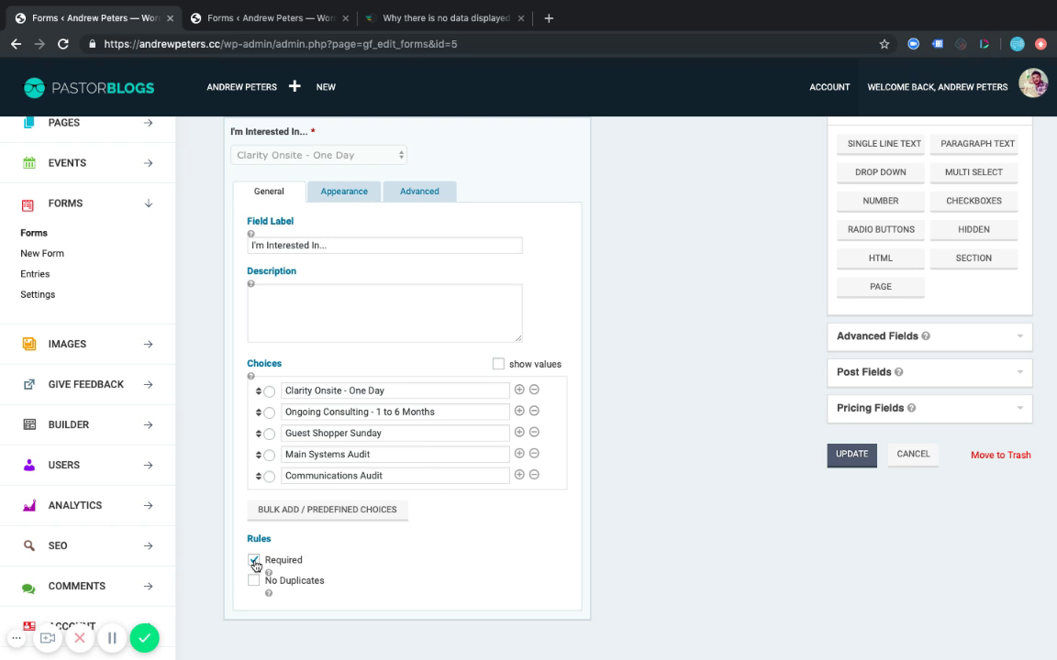
pyautogui.scroll(3, 499, 524)
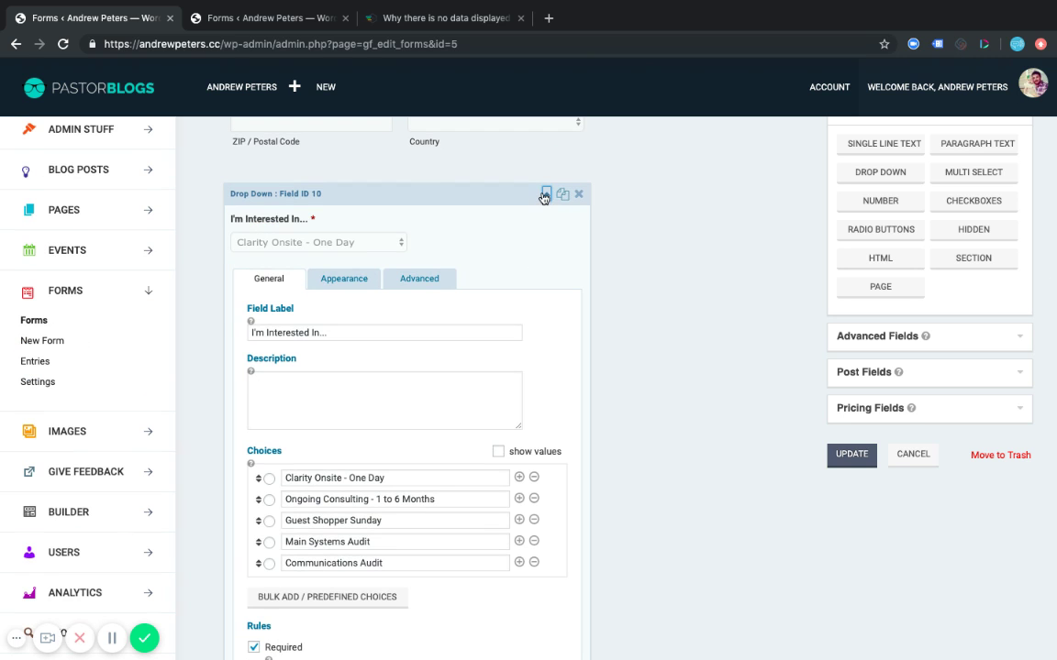
pyautogui.click(544, 196)
# Step: Look over the form's remaining questions and save the Schedule a Call form
pyautogui.scroll(-3, 460, 373)
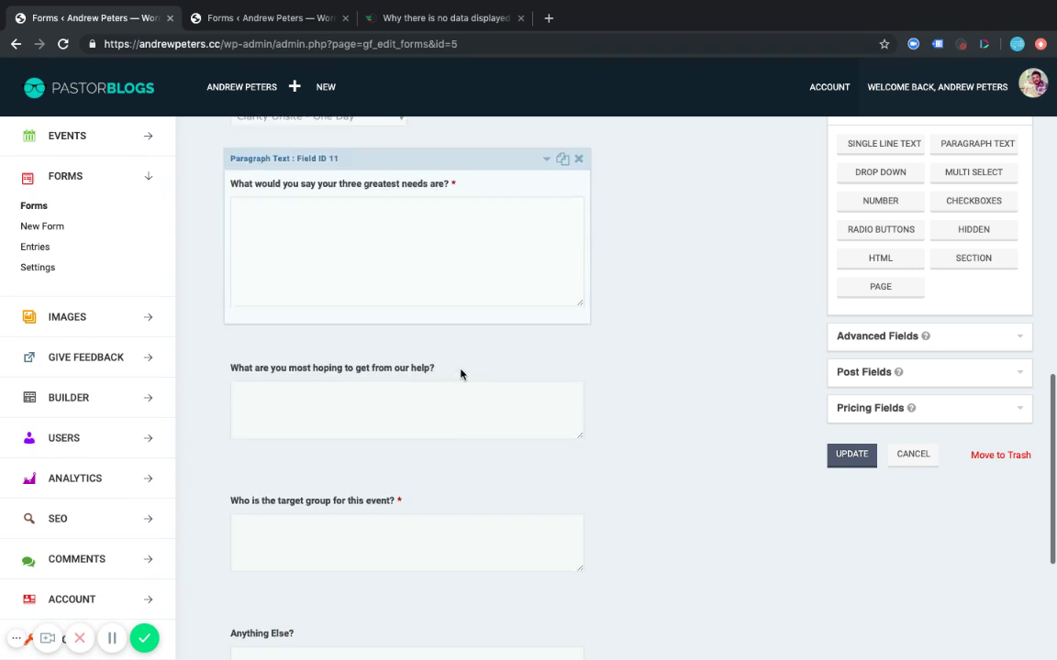
pyautogui.scroll(5, 728, 377)
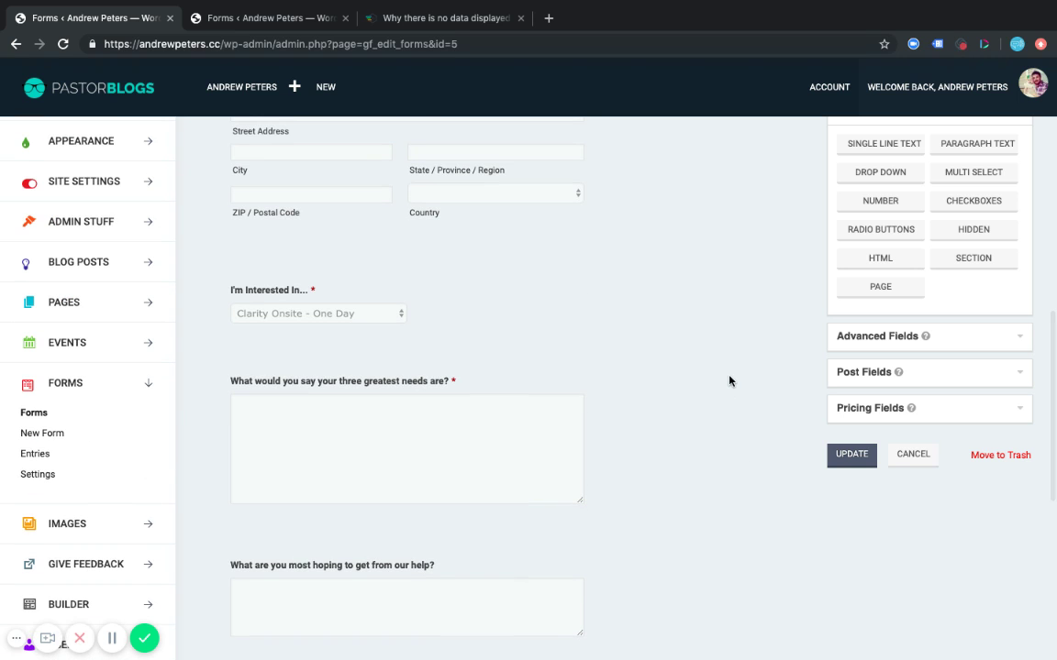
pyautogui.scroll(-2, 729, 380)
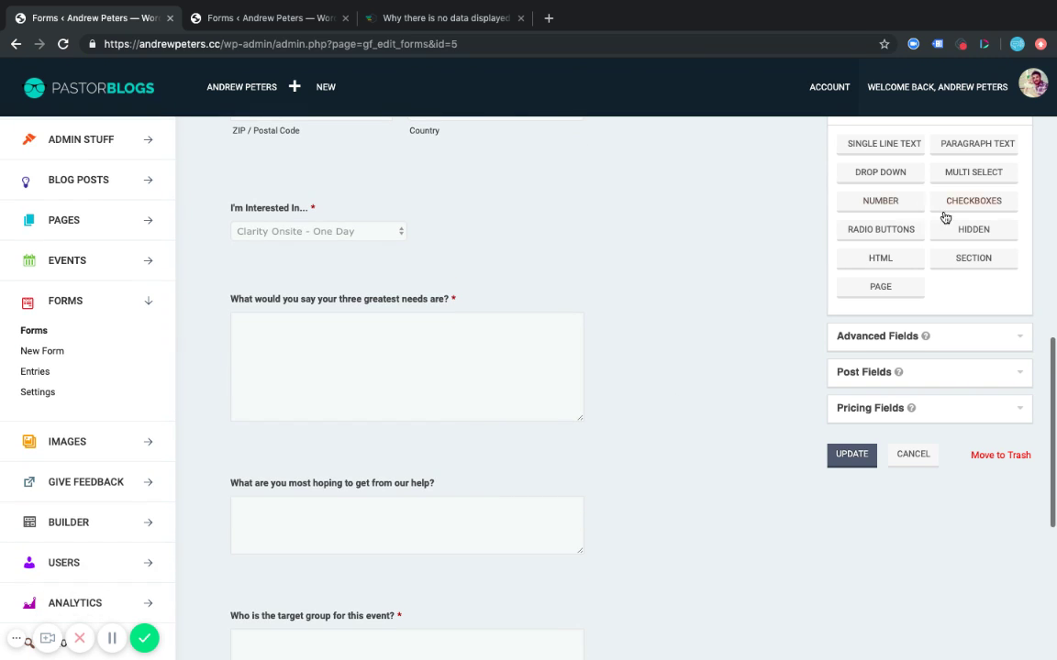
pyautogui.scroll(-10, 727, 400)
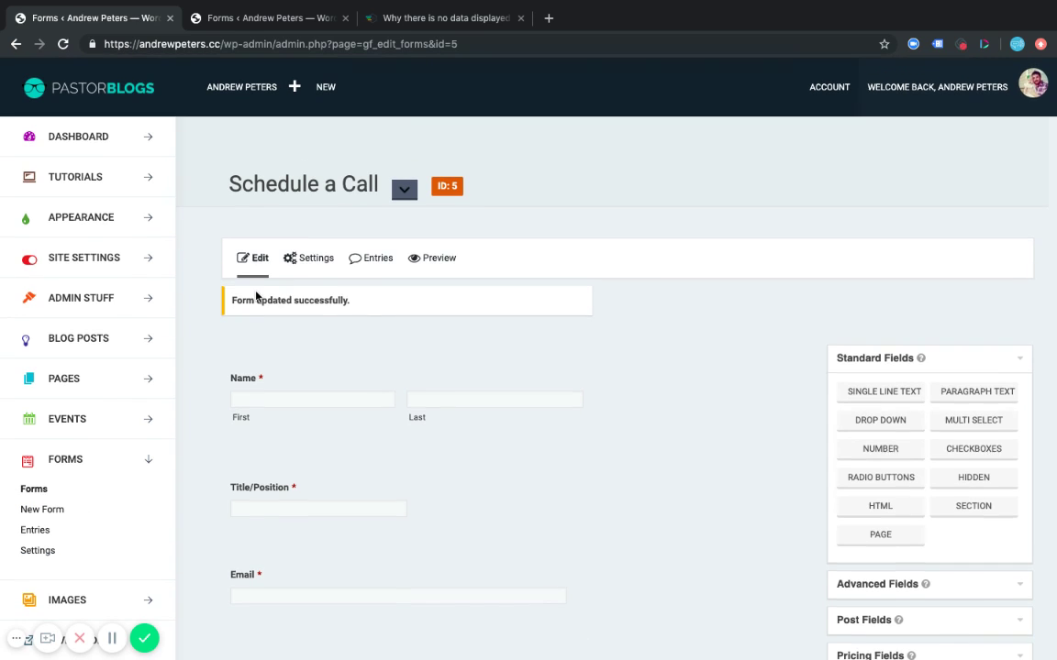
# Step: Open the Schedule a Call form's settings and review its title, description, layout, button and restriction options
pyautogui.moveTo(308, 261)
pyautogui.click(312, 292)
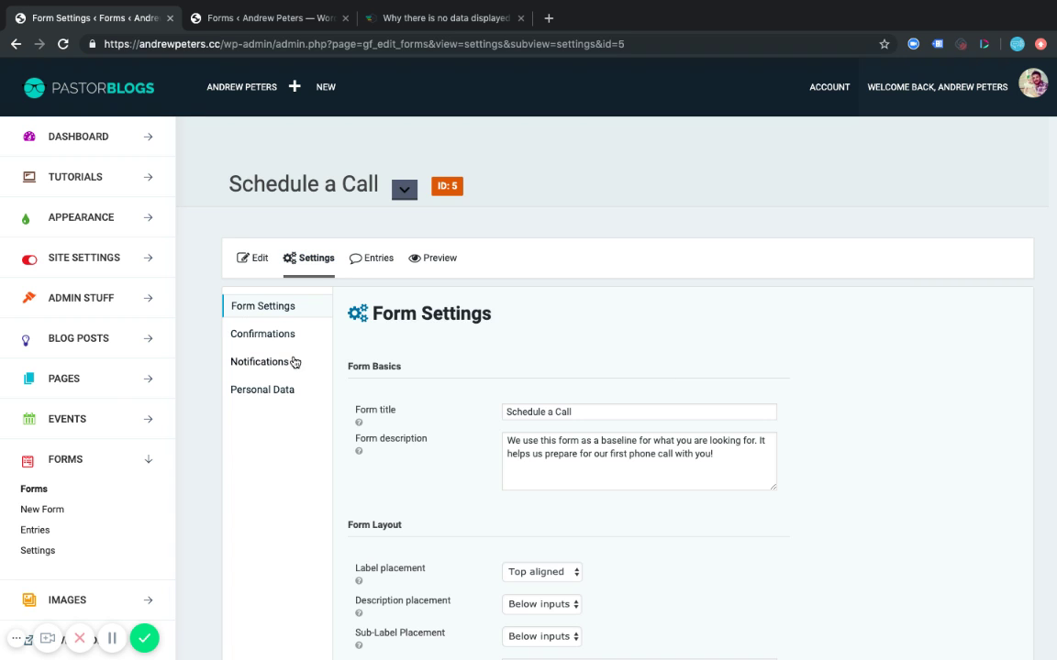
pyautogui.scroll(-1, 486, 412)
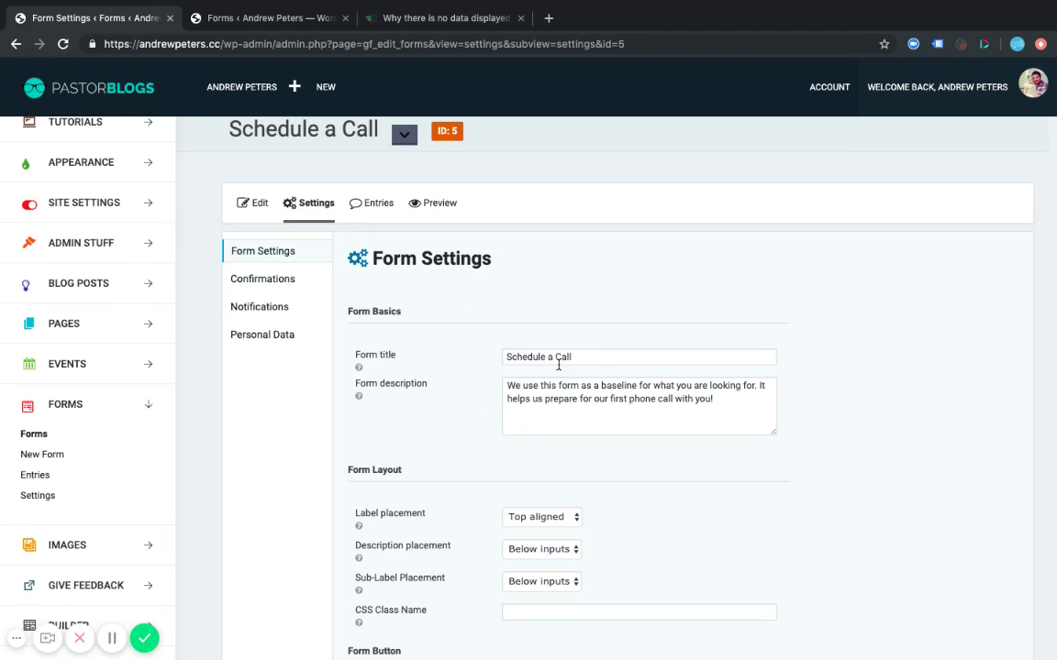
pyautogui.scroll(-2, 560, 335)
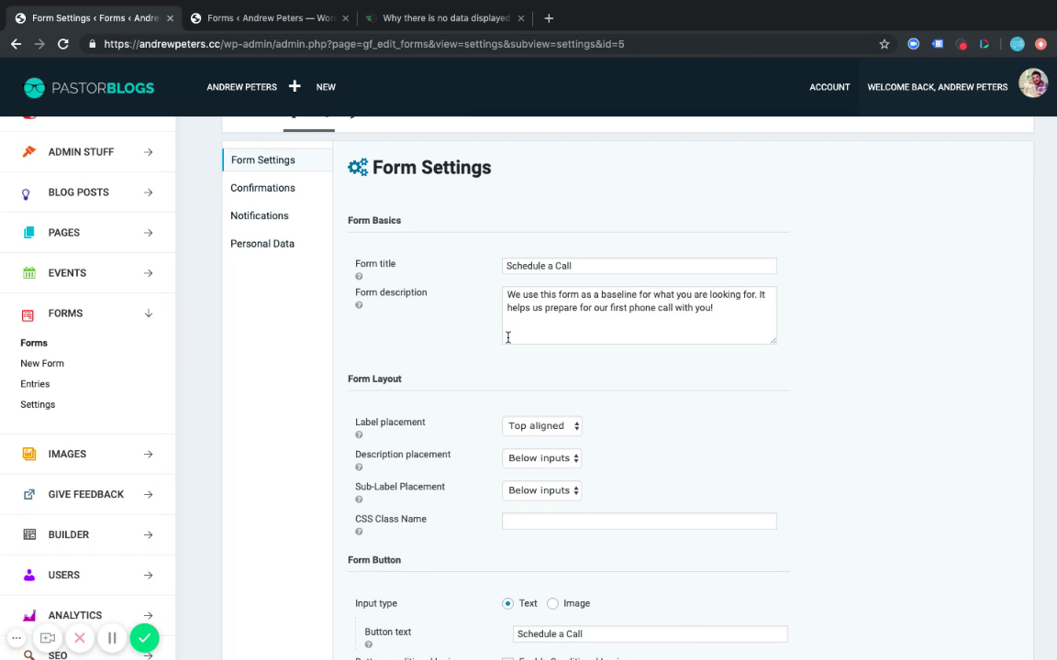
pyautogui.scroll(-5, 508, 338)
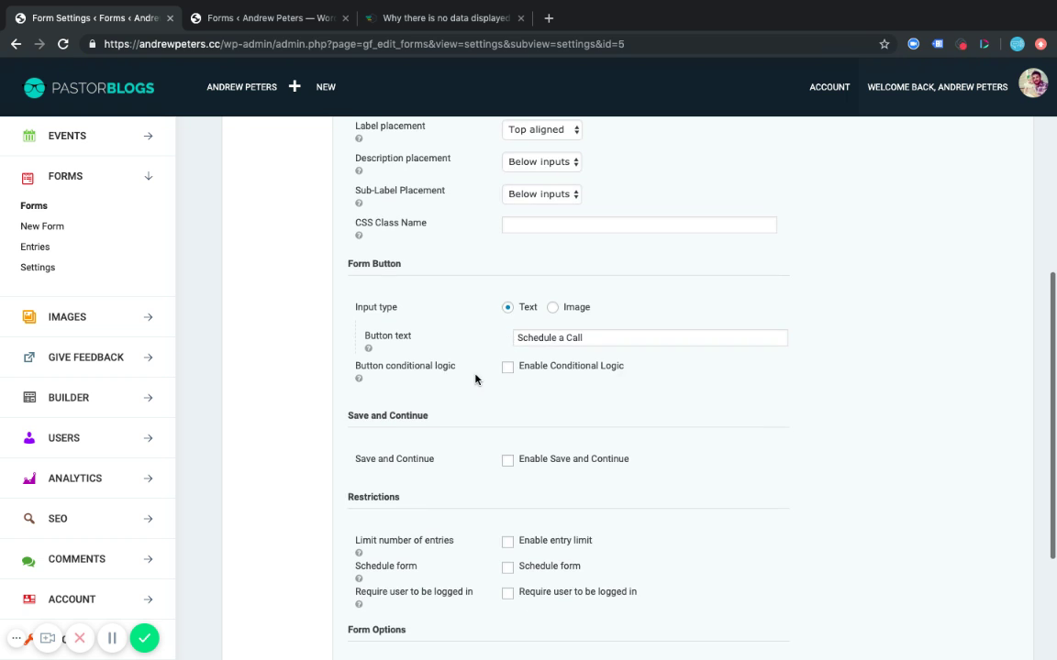
pyautogui.scroll(-3, 475, 379)
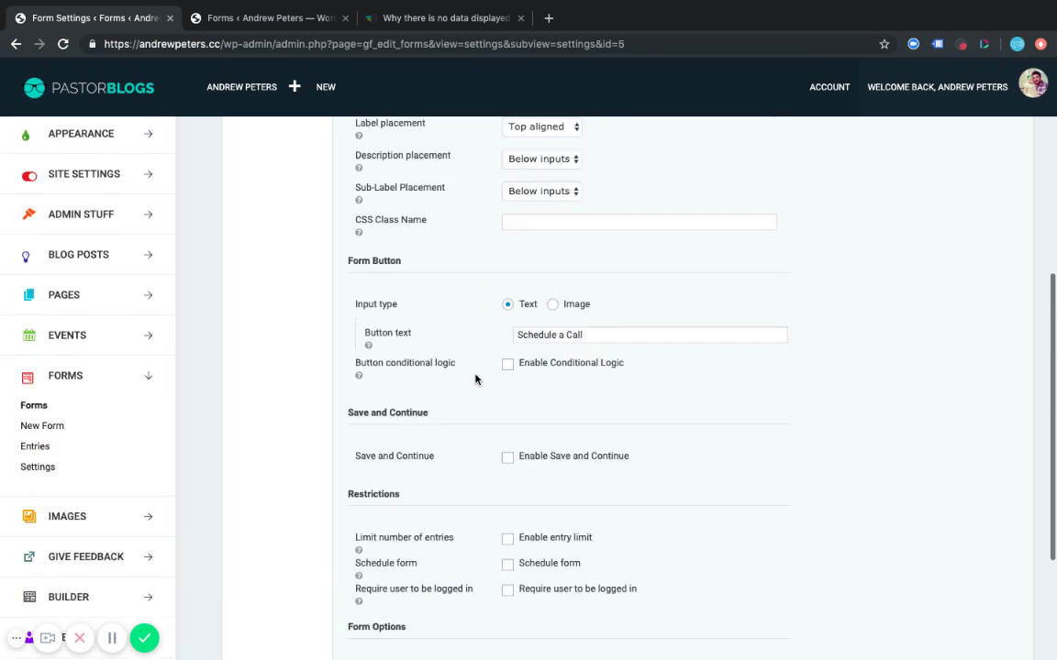
# Step: Open the form's Default Confirmation for editing and set its confirmation type to Text
pyautogui.scroll(10, 475, 379)
pyautogui.click(260, 333)
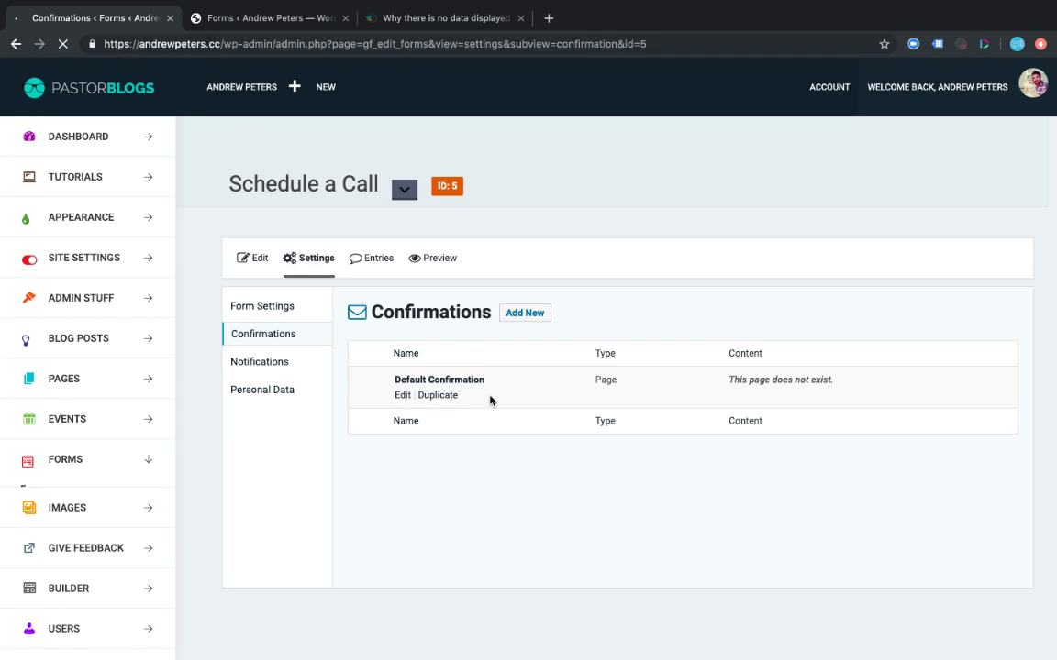
pyautogui.click(402, 397)
pyautogui.scroll(-3, 620, 370)
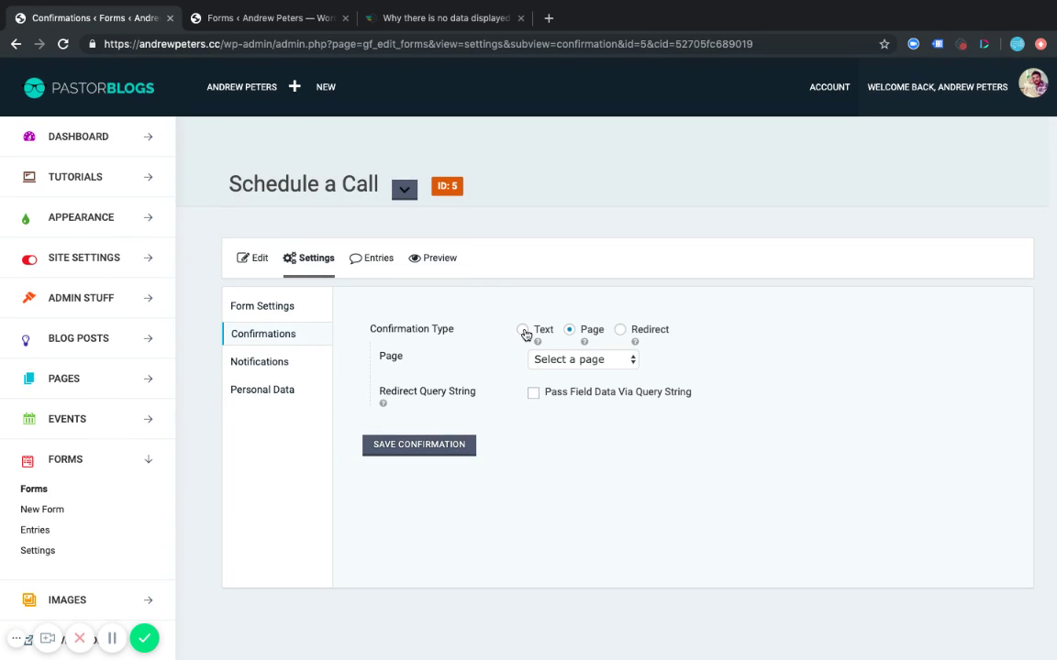
pyautogui.click(523, 330)
pyautogui.scroll(-2, 467, 426)
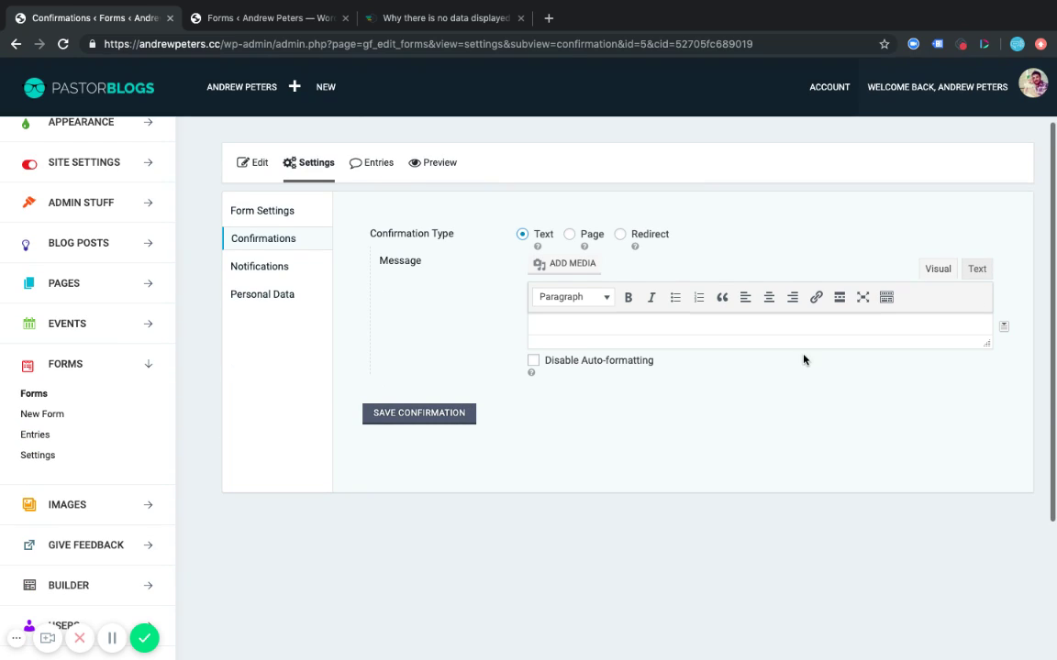
# Step: Enlarge the message box and write "Thank you for filling out the form. We'll be in touch soon!", signed with the owner's first name
pyautogui.moveTo(988, 345); pyautogui.dragTo(997, 528)
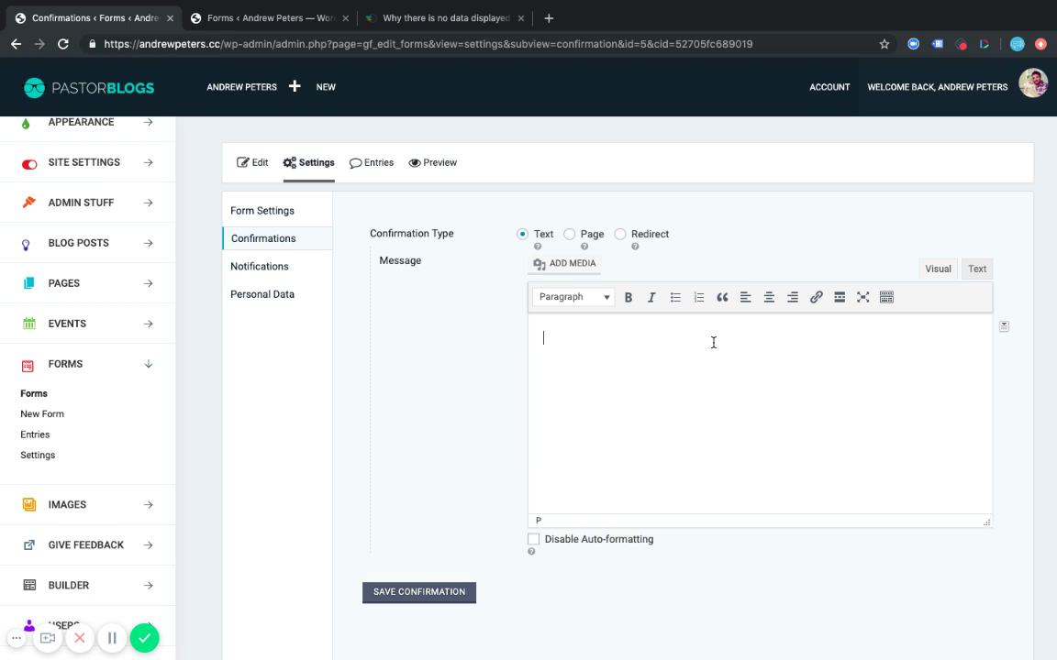
pyautogui.press('BackSpace')
pyautogui.press('BackSpace')
pyautogui.press('BackSpace')
pyautogui.write("Thank you for filling out the form. We'll be in touch soon! ")
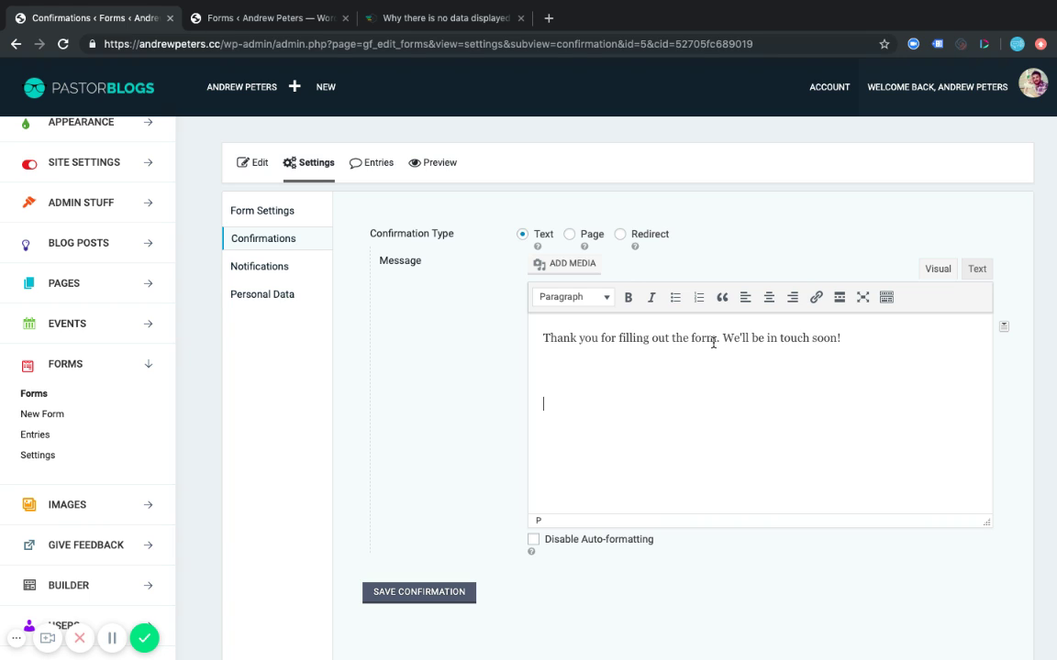
pyautogui.write('Andrew')
# Step: Check the options of the Page and Redirect confirmation types, and switch the confirmation back to Text
pyautogui.scroll(2, 493, 326)
pyautogui.click(573, 306)
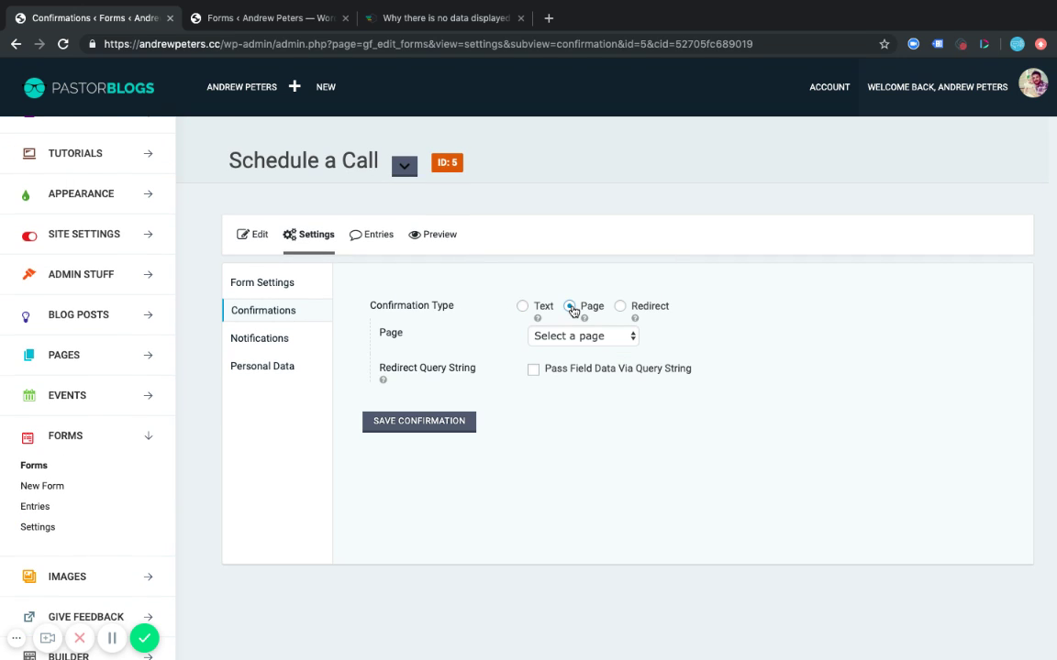
pyautogui.click(593, 336)
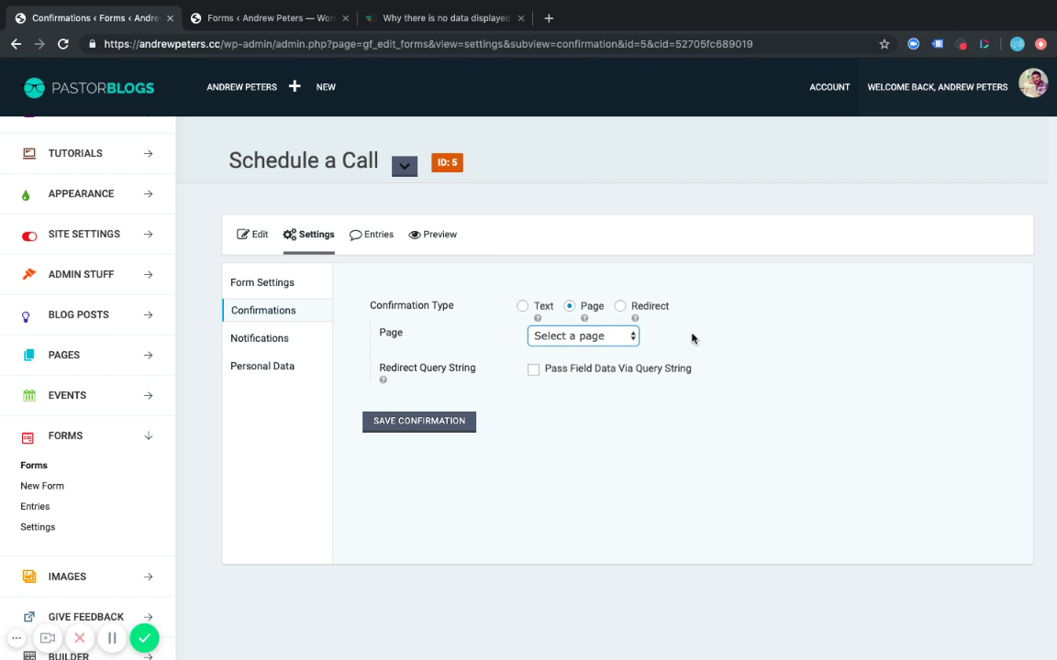
pyautogui.scroll(1, 759, 333)
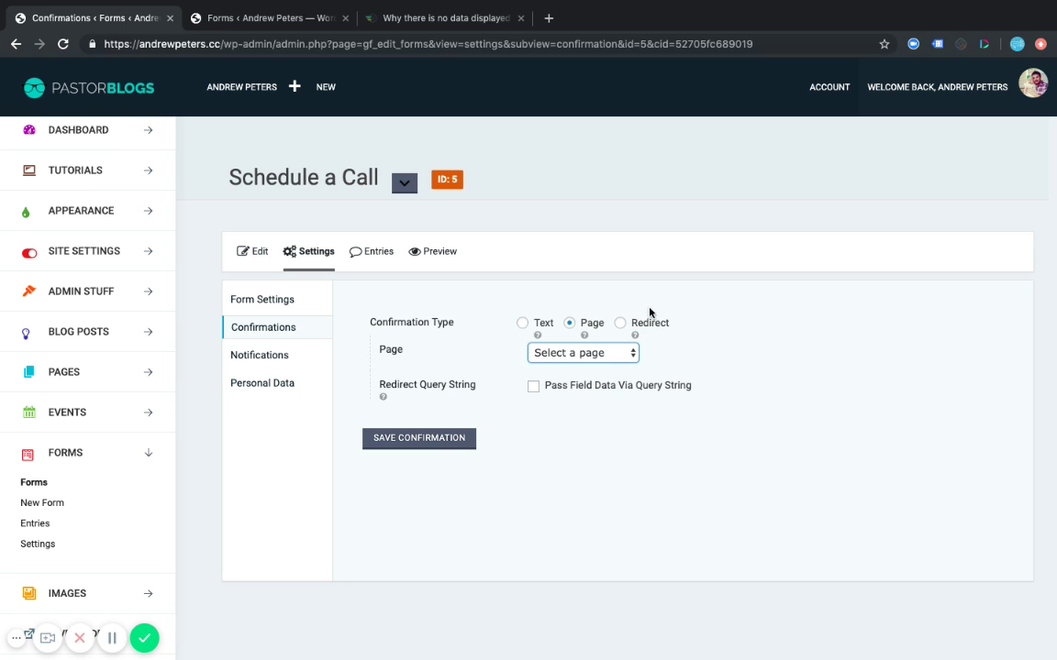
pyautogui.click(620, 323)
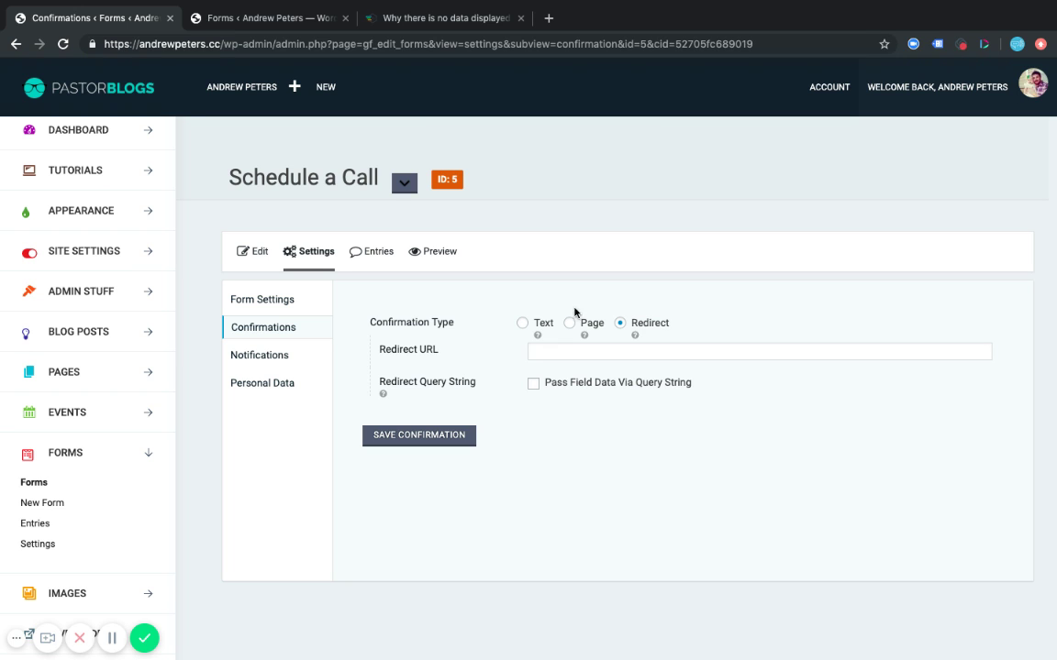
pyautogui.click(521, 325)
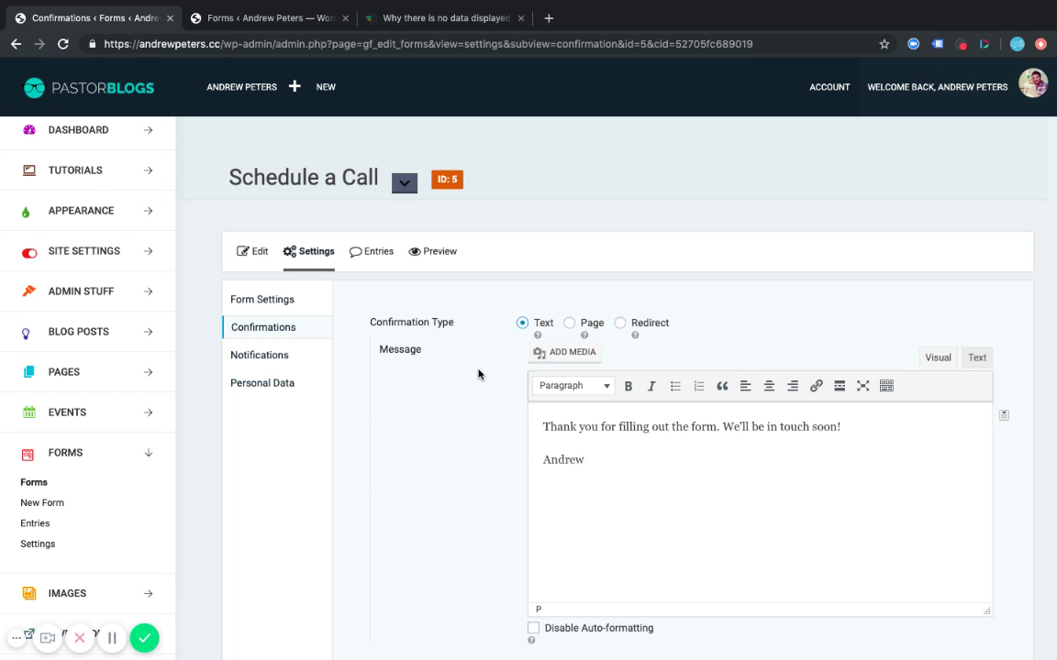
# Step: Save the Schedule a Call form's text confirmation
pyautogui.scroll(-3, 479, 372)
pyautogui.click(407, 436)
pyautogui.scroll(3, 449, 323)
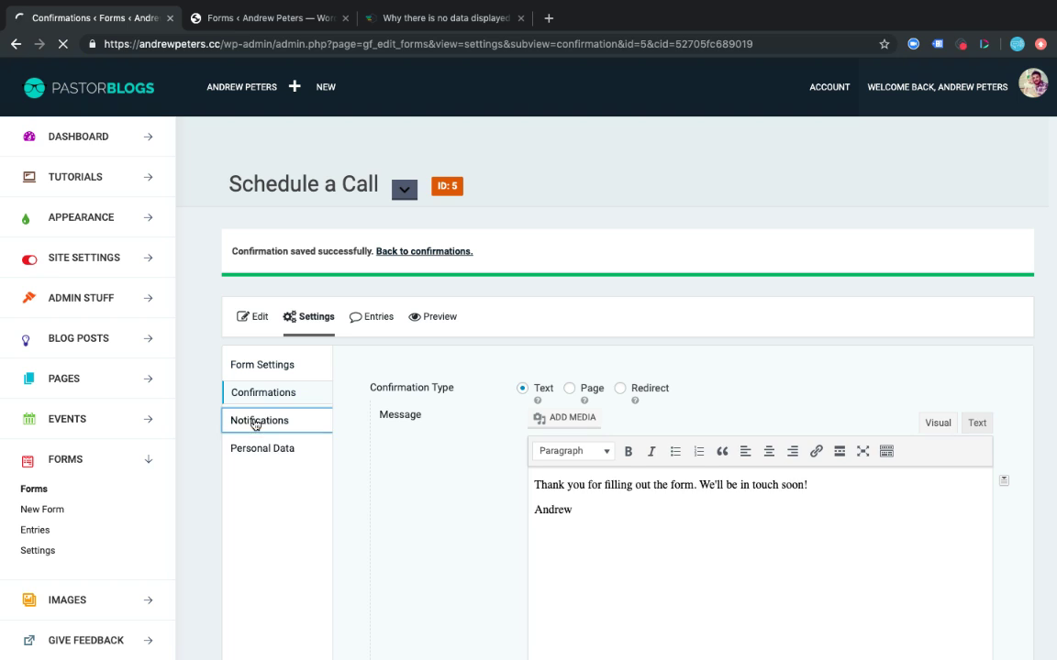
# Step: Open the form's Admin Notification for editing and review its recipient, sender, reply, subject and message fields
pyautogui.click(257, 420)
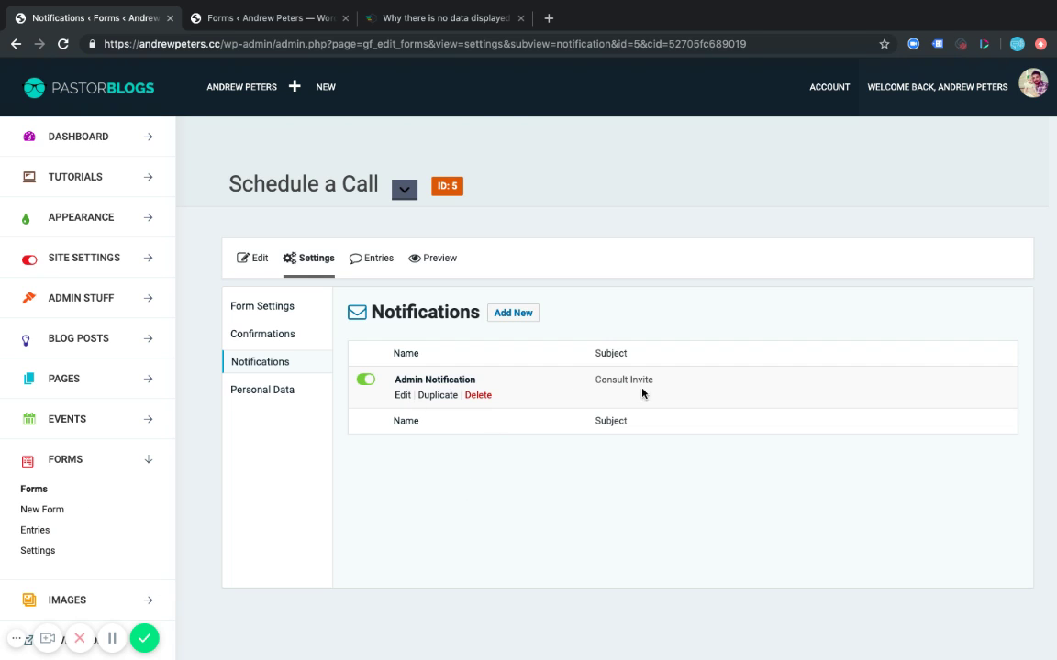
pyautogui.click(402, 394)
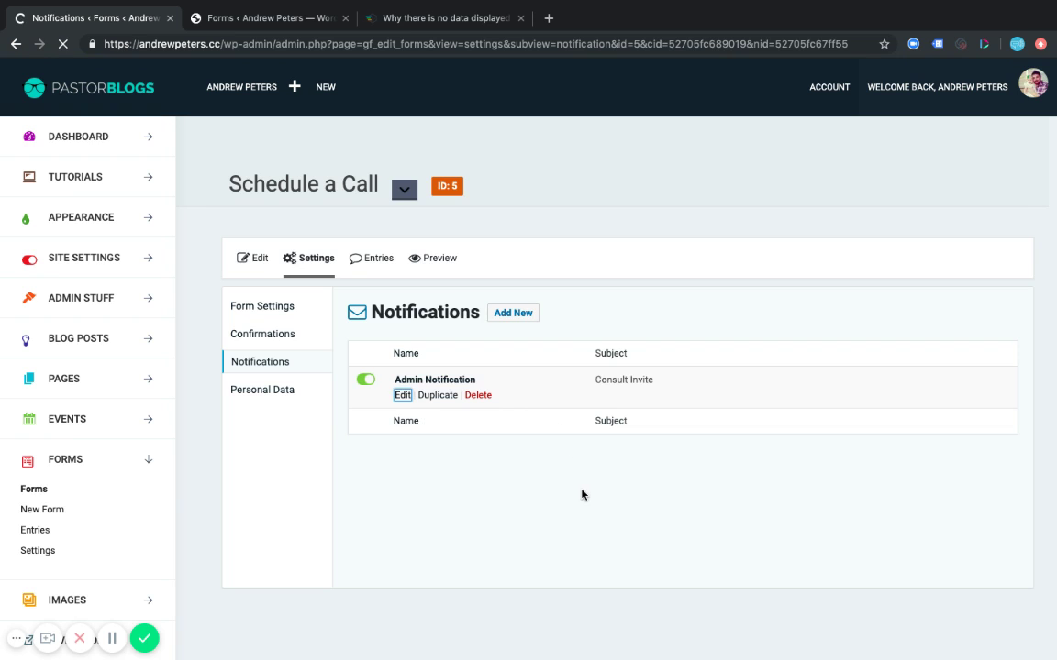
pyautogui.scroll(-1, 496, 450)
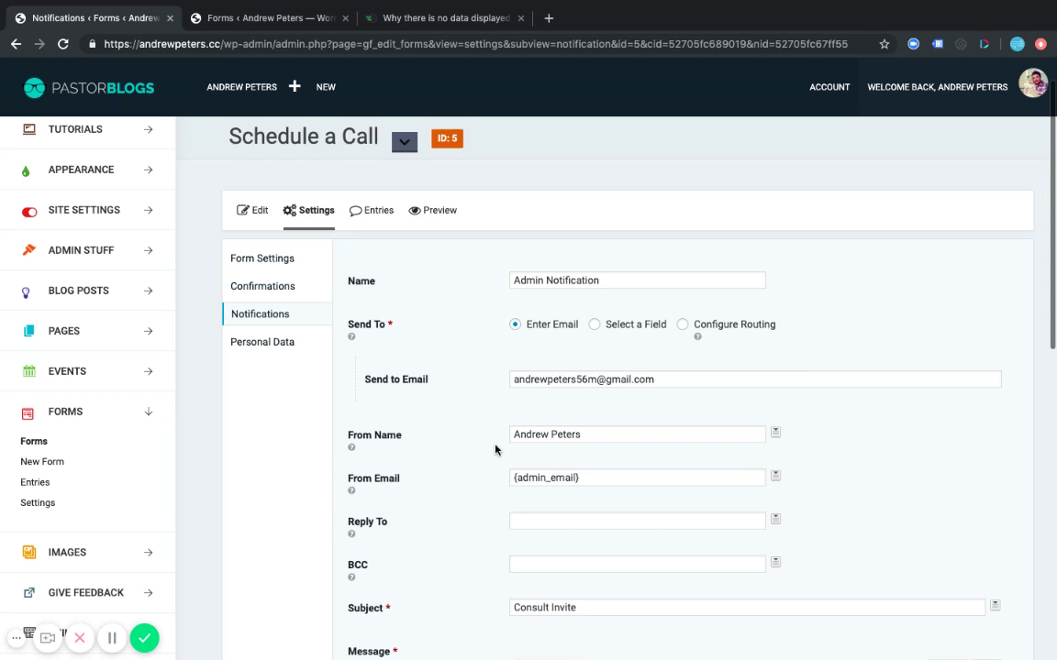
pyautogui.scroll(-1, 495, 446)
pyautogui.scroll(-3, 468, 456)
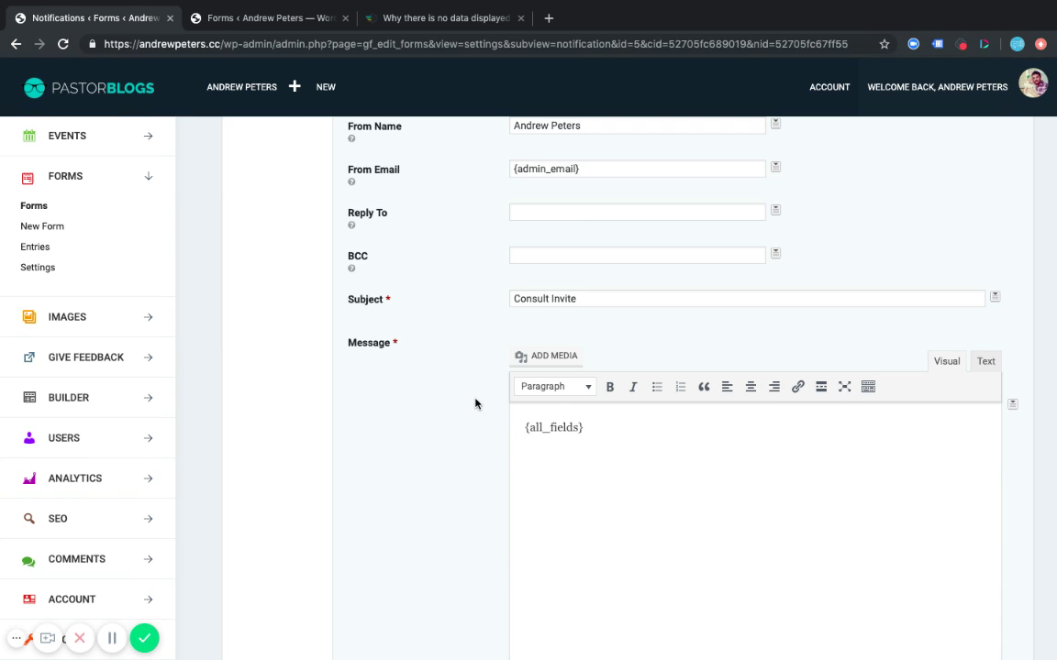
pyautogui.scroll(-1, 475, 404)
pyautogui.scroll(-1, 587, 350)
pyautogui.scroll(4, 587, 350)
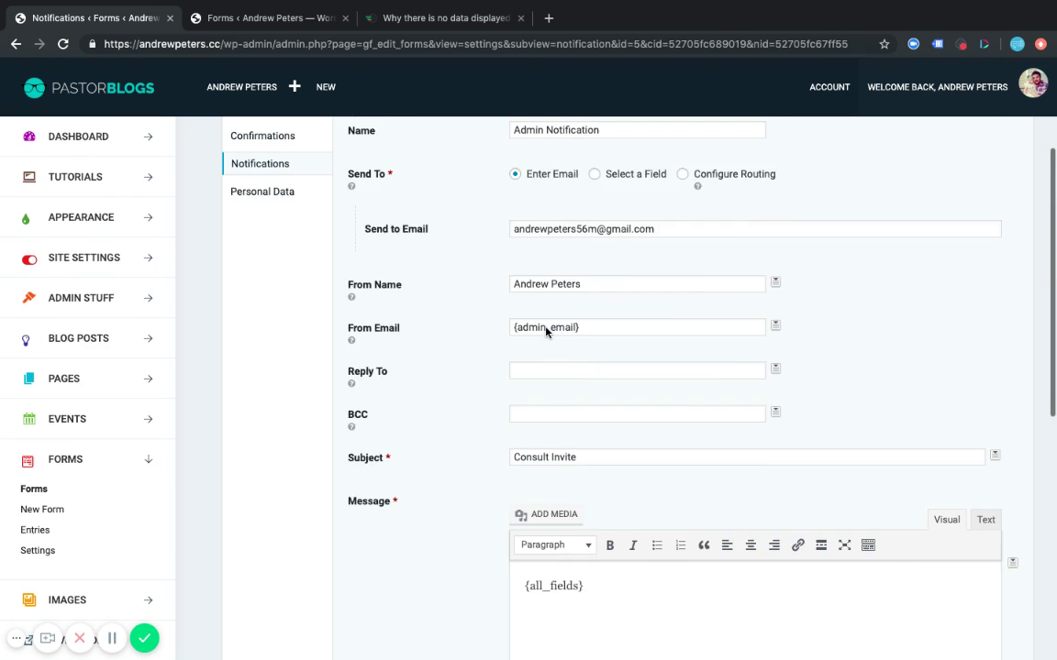
# Step: Review the Admin Notification's Send to Email, From Name and From Email fields
pyautogui.scroll(3, 546, 332)
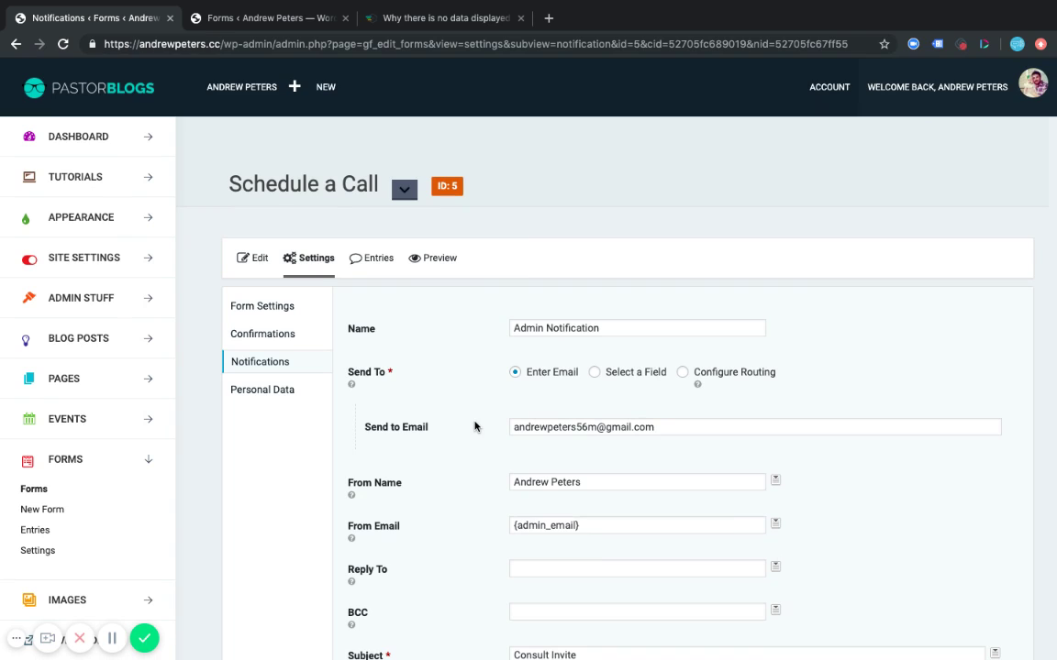
pyautogui.click(670, 427)
pyautogui.click(441, 411)
pyautogui.scroll(-1, 451, 415)
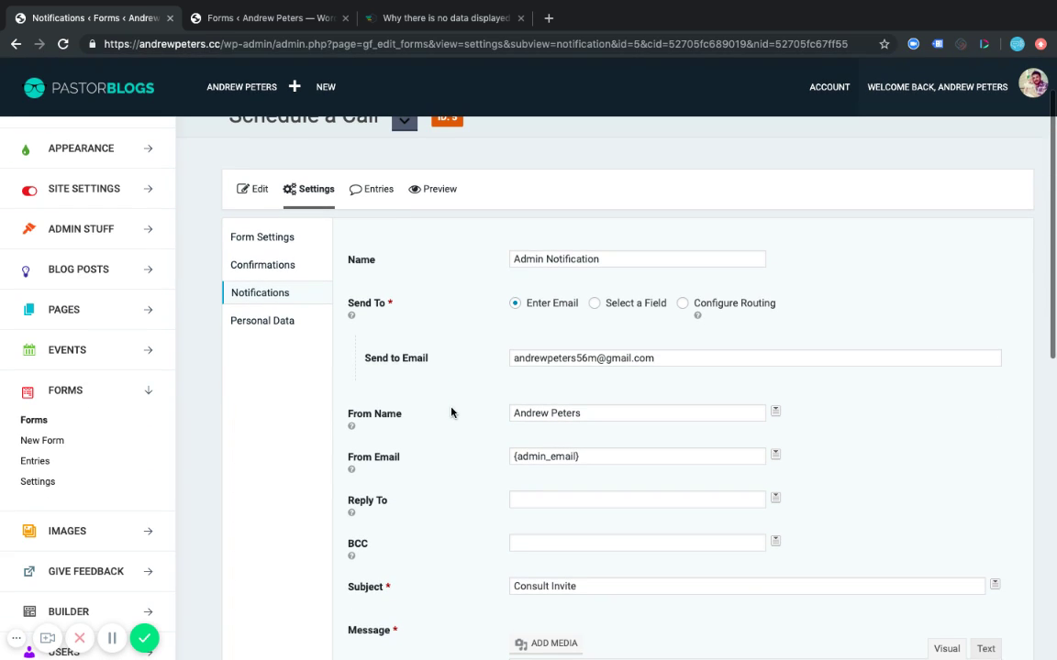
pyautogui.scroll(-1, 551, 348)
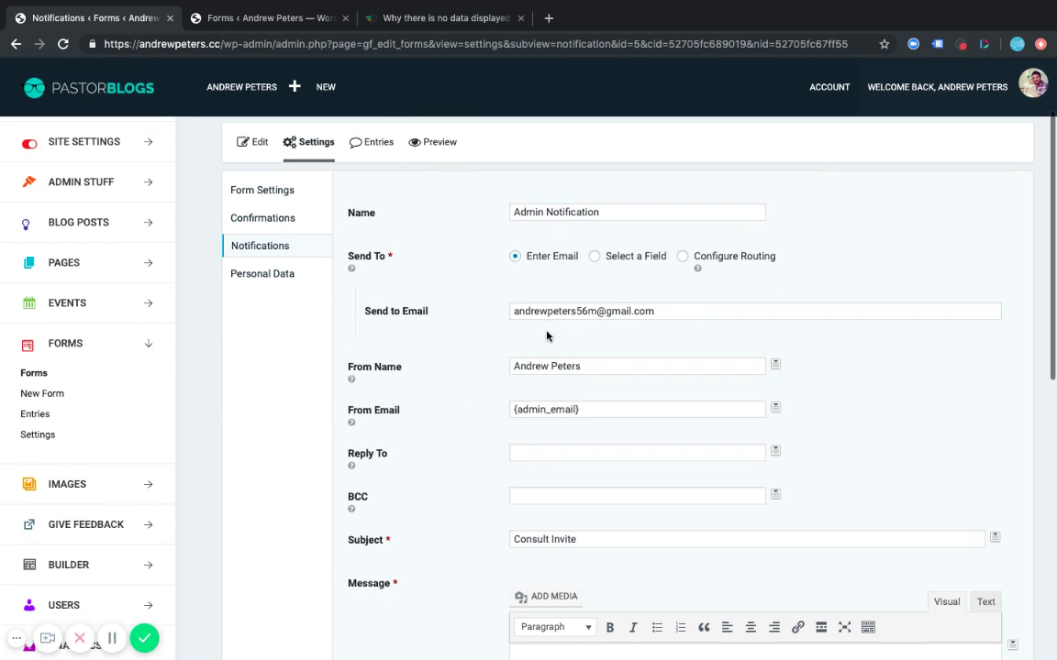
pyautogui.click(598, 311)
pyautogui.click(732, 344)
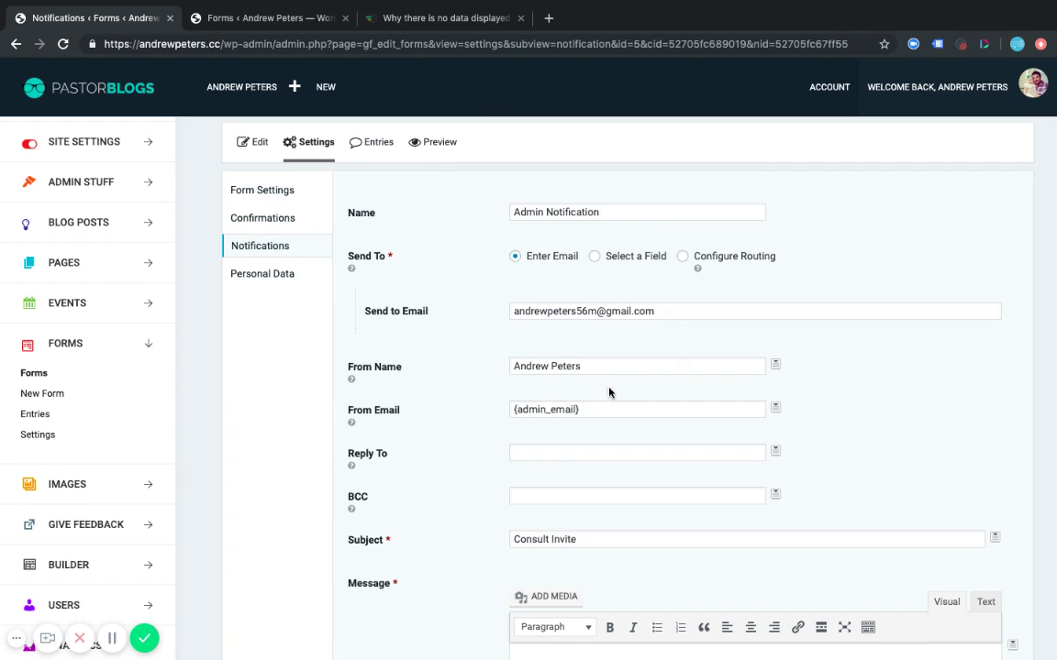
pyautogui.moveTo(590, 407); pyautogui.dragTo(425, 391)
pyautogui.click(447, 385)
pyautogui.scroll(2, 497, 339)
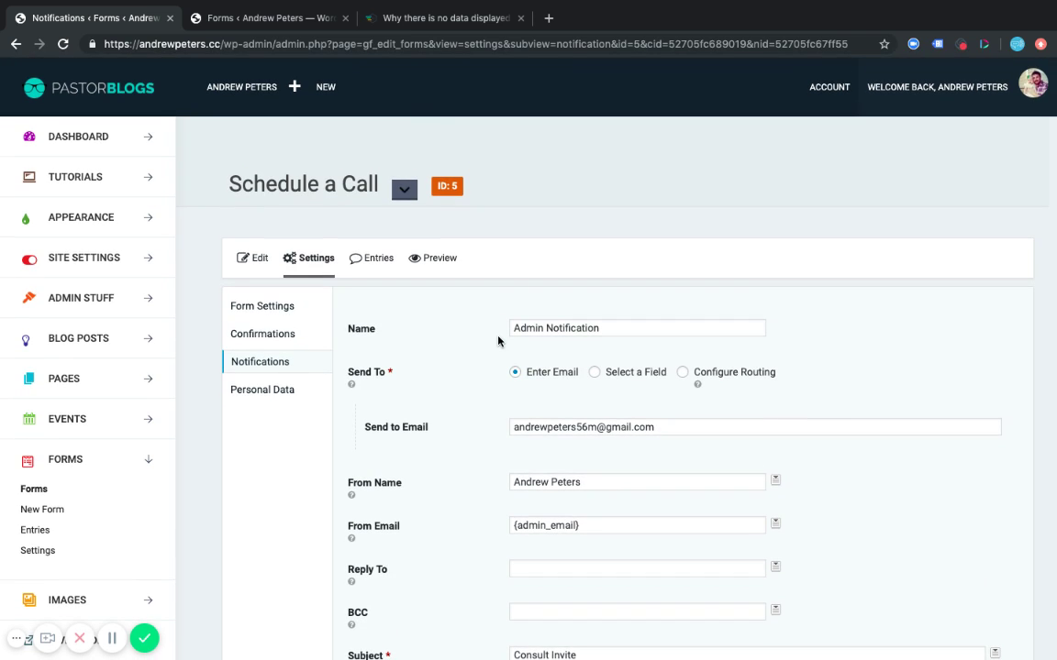
# Step: Visit the live site, go to the Work With Me page under Connect, and open it in Page Builder
pyautogui.click(261, 92)
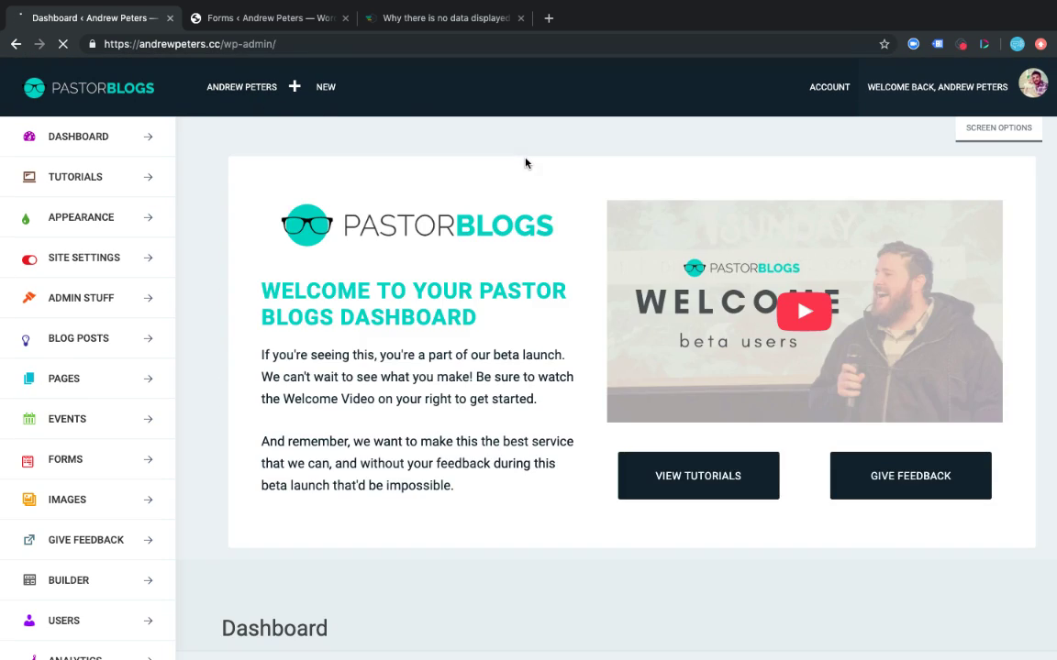
pyautogui.click(234, 86)
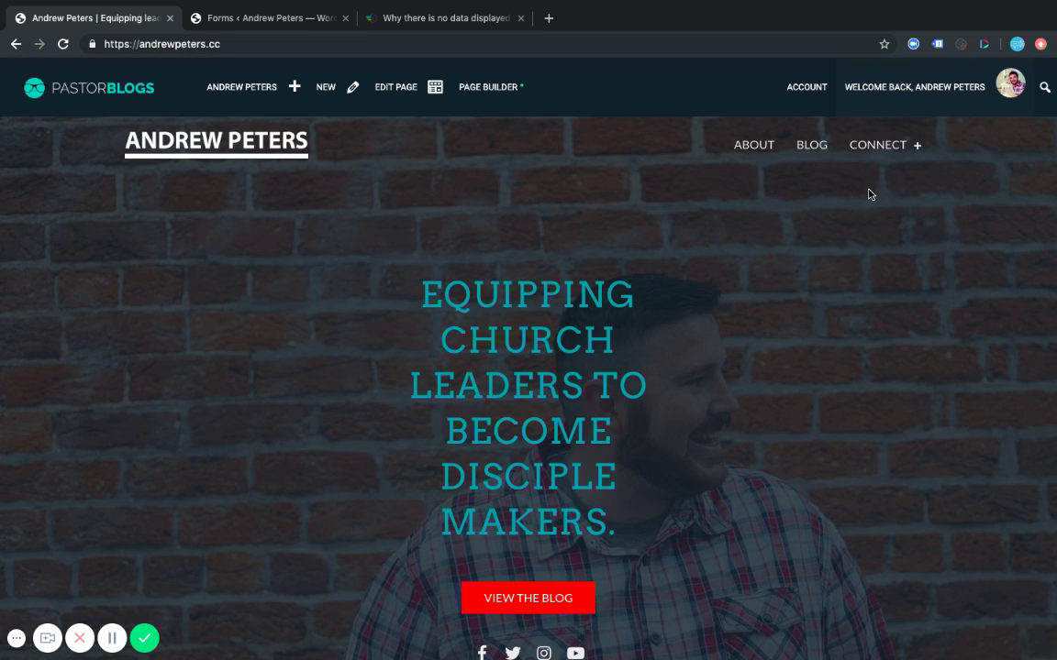
pyautogui.moveTo(892, 149)
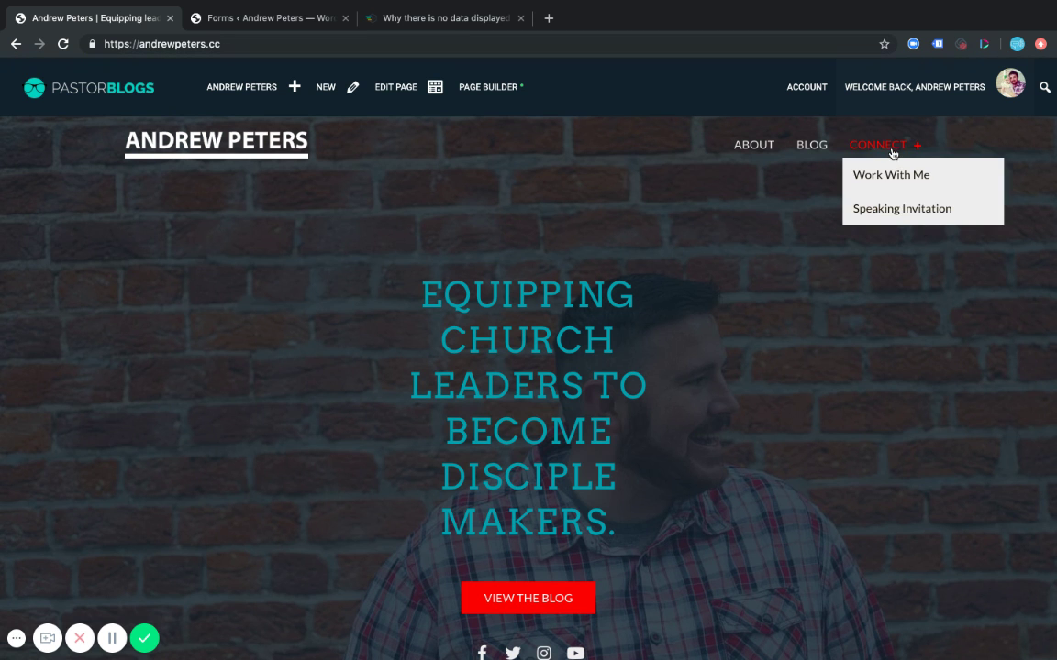
pyautogui.click(883, 179)
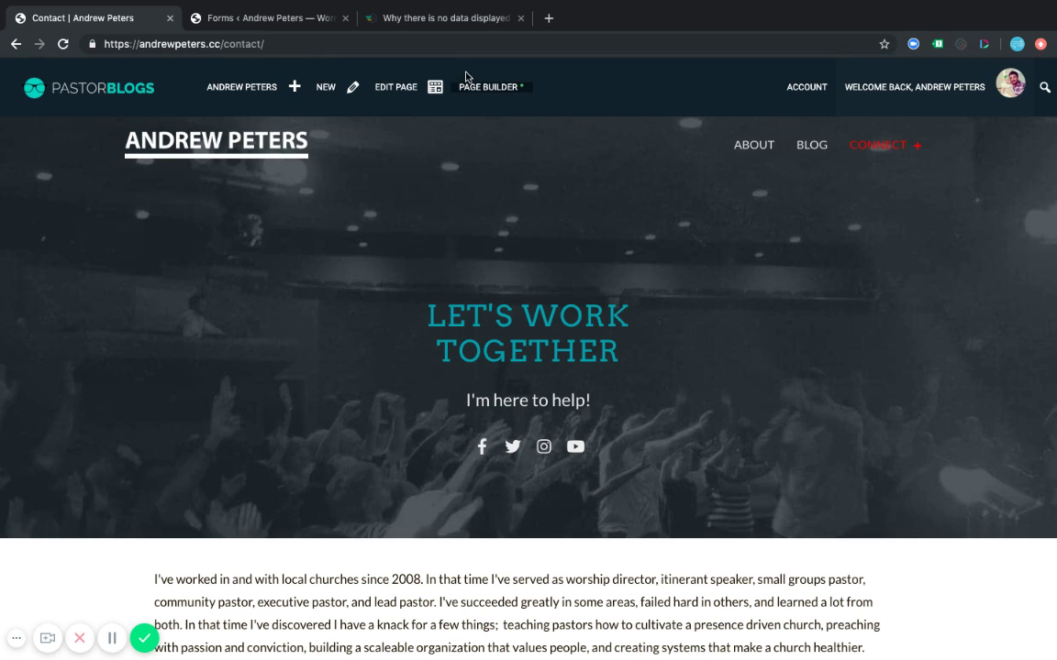
pyautogui.moveTo(479, 93)
pyautogui.click(450, 127)
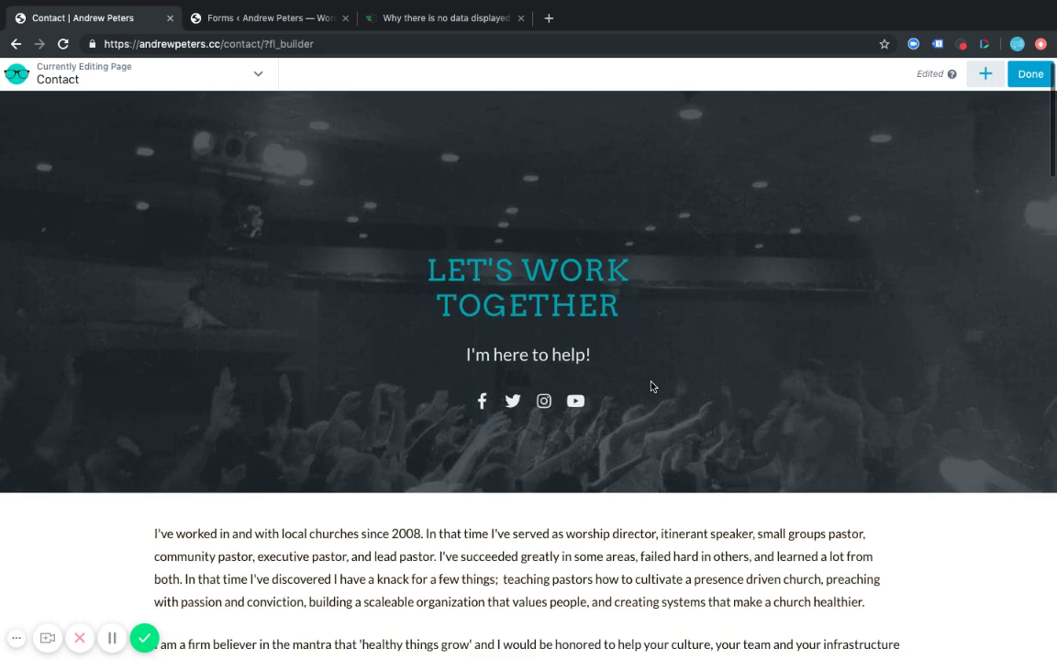
# Step: Open the settings of the form module below the consulting sections on the Contact page
pyautogui.scroll(-5, 651, 387)
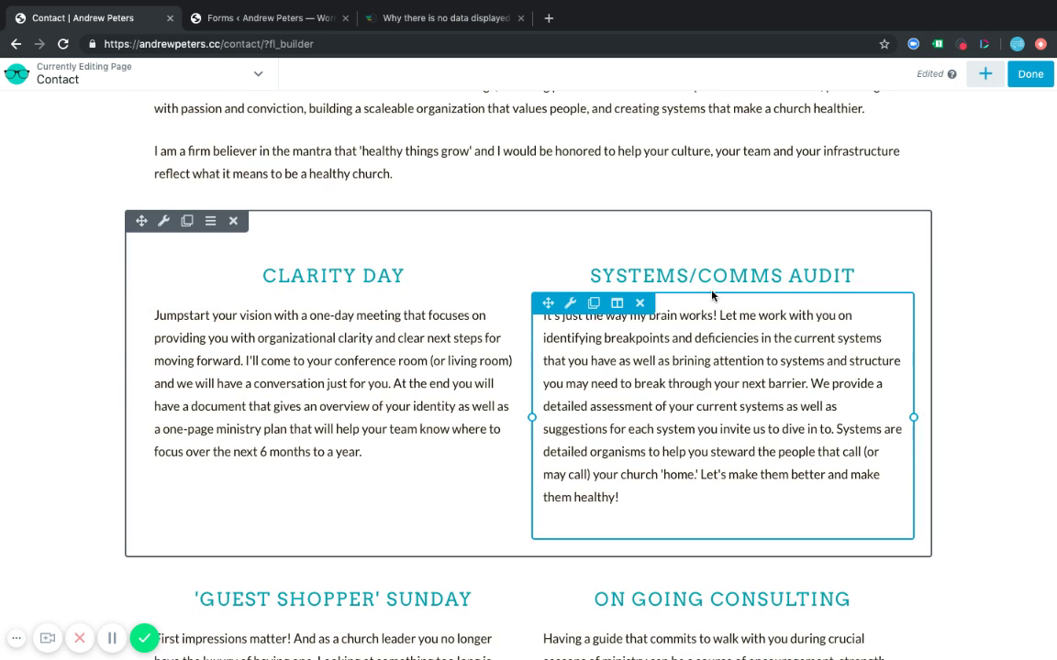
pyautogui.scroll(-3, 668, 491)
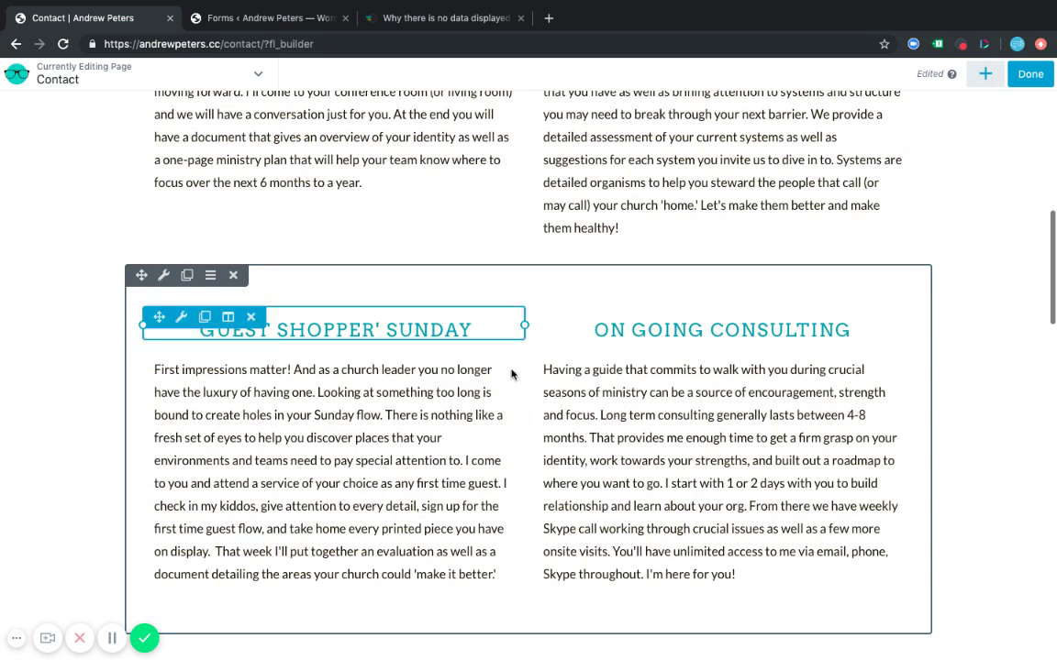
pyautogui.scroll(-3, 688, 413)
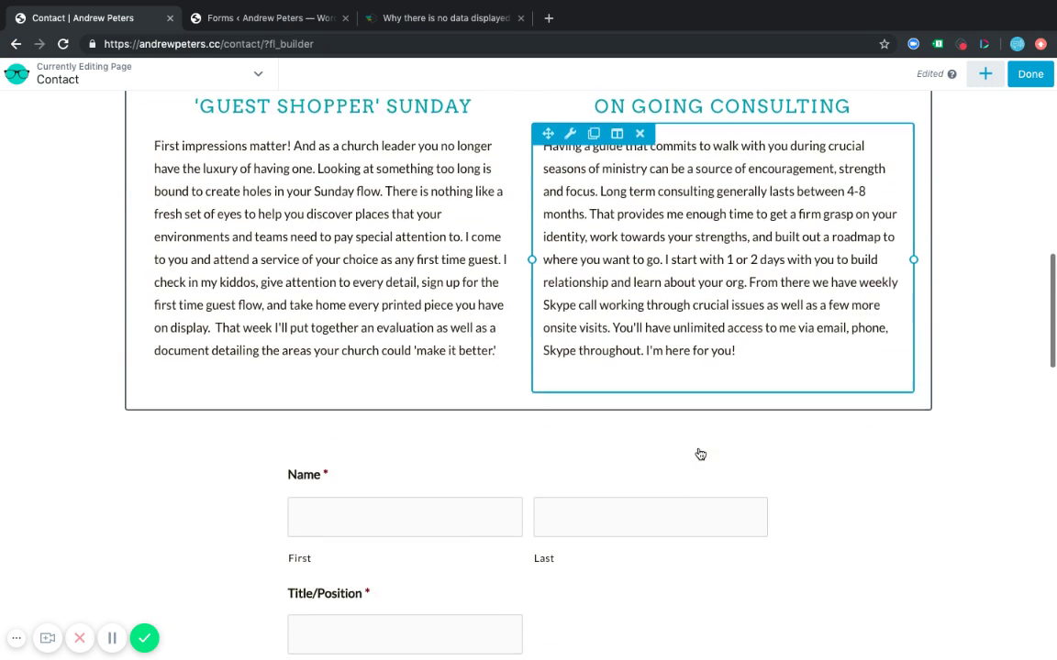
pyautogui.scroll(-3, 700, 454)
pyautogui.click(449, 269)
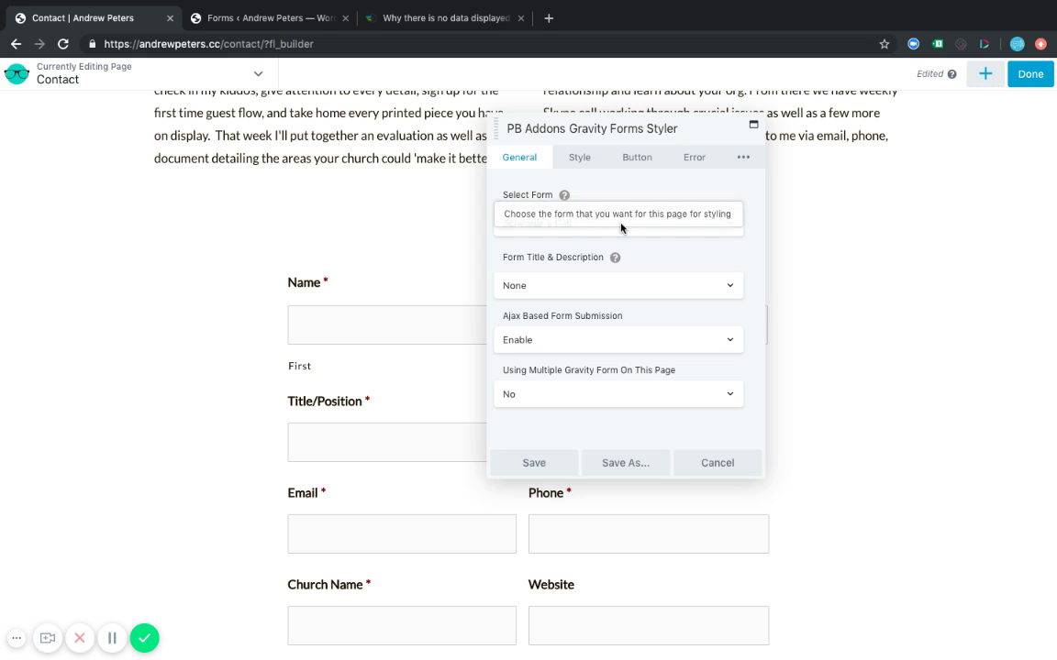
# Step: Set the form module to display the Contact Us form
pyautogui.click(651, 230)
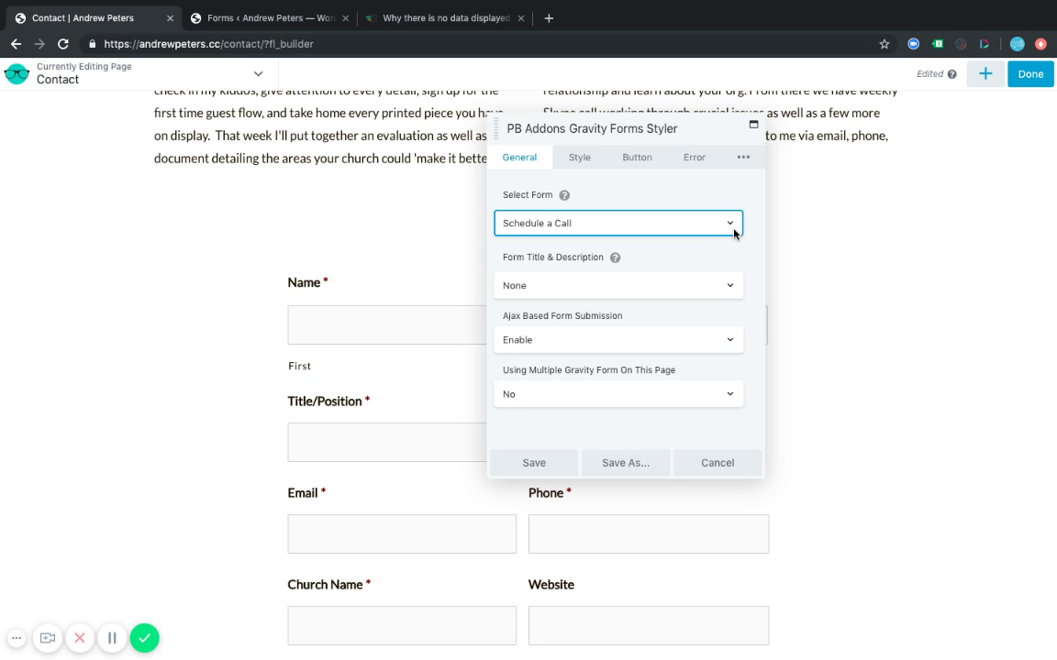
pyautogui.click(585, 188)
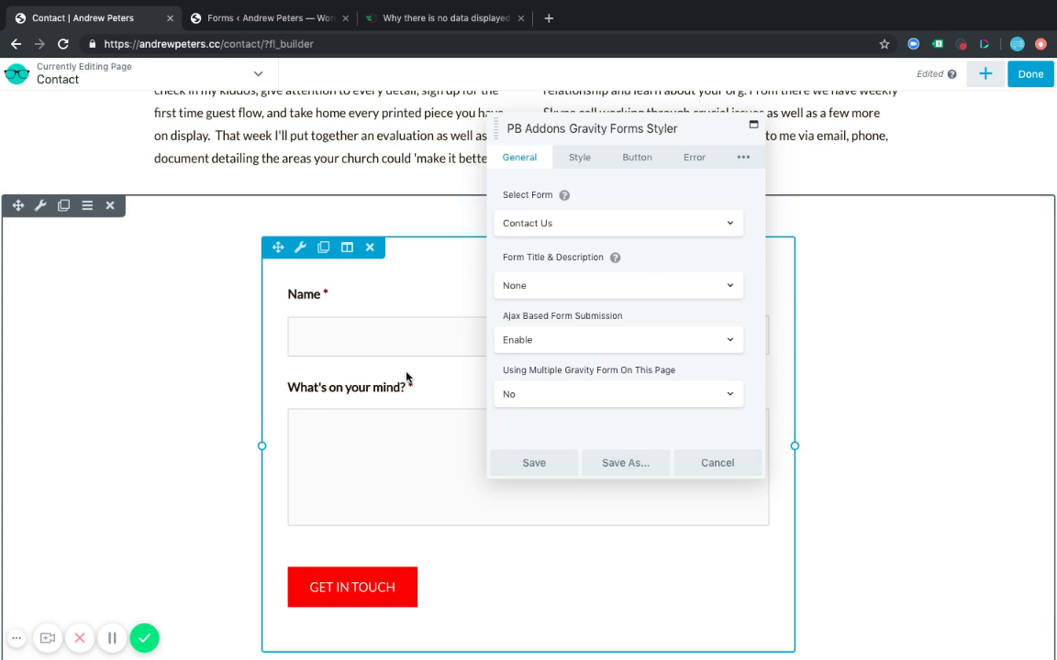
pyautogui.click(634, 224)
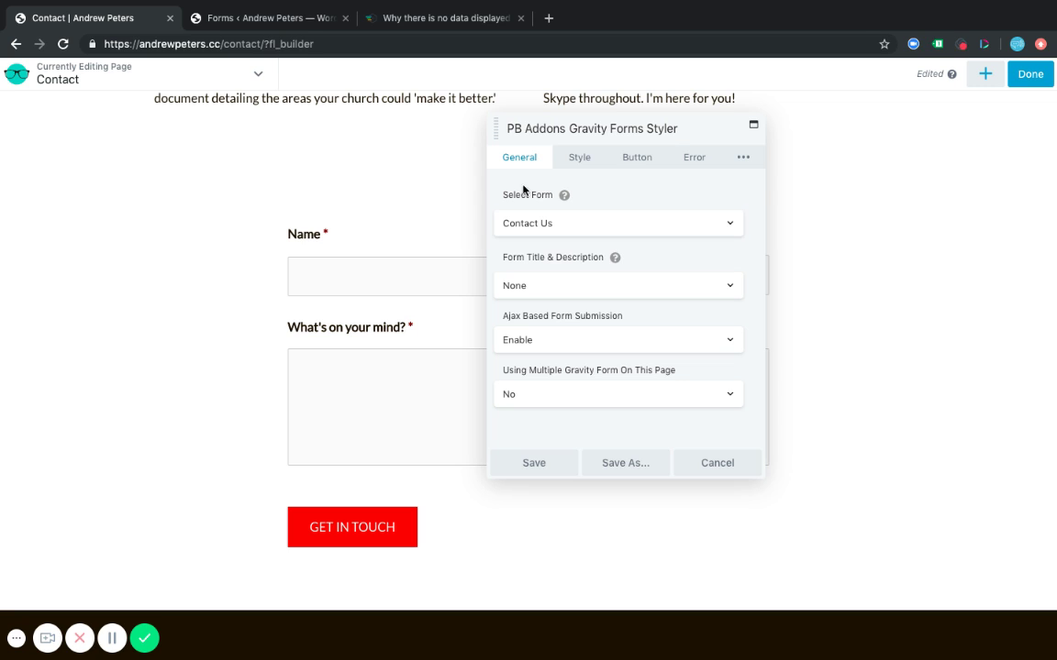
# Step: Set the form module back to Schedule a Call and save its settings
pyautogui.click(662, 227)
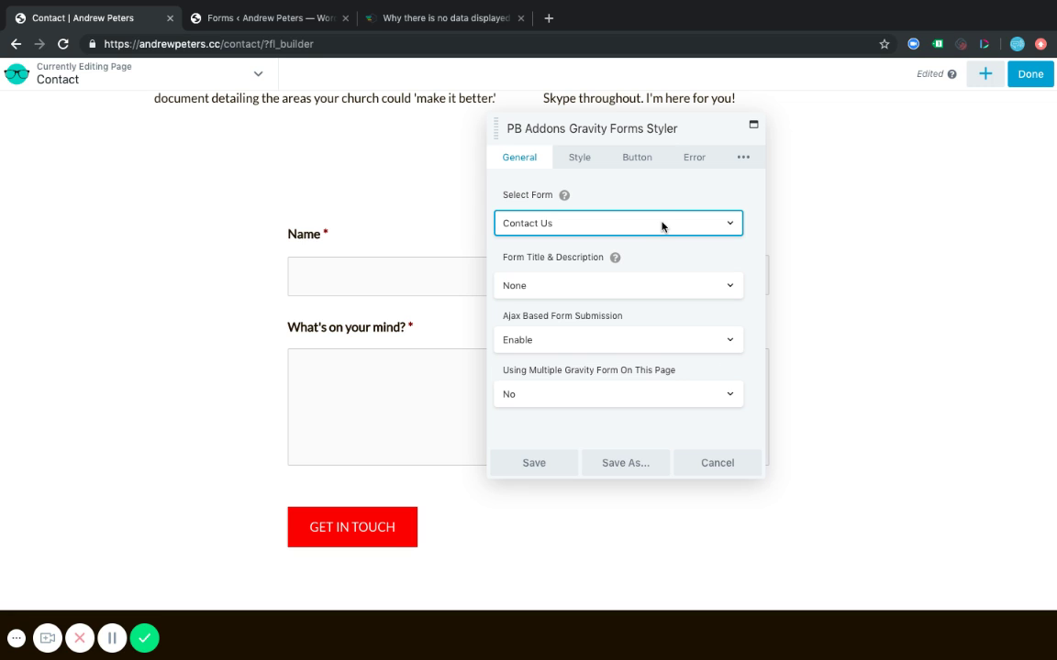
pyautogui.click(624, 195)
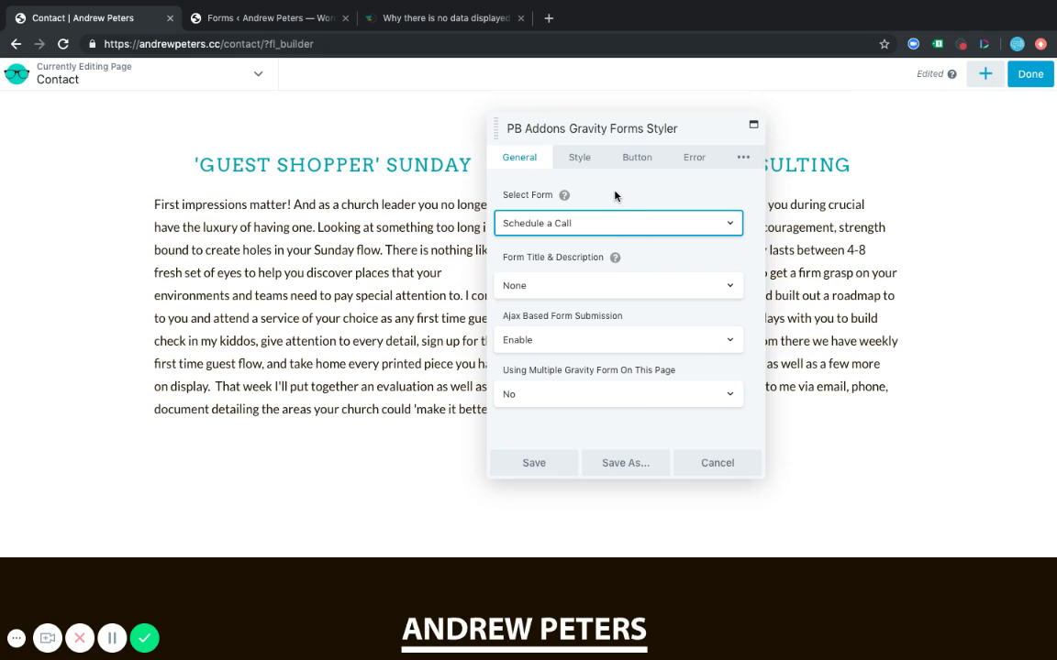
pyautogui.click(537, 463)
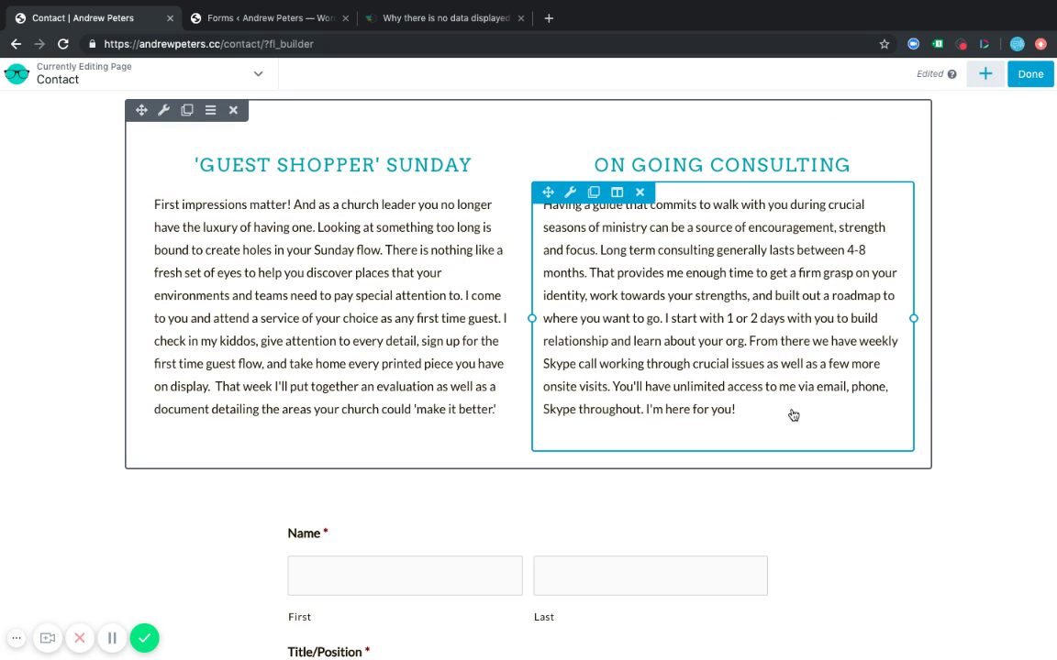
# Step: Look over the Contact page, from the embedded Schedule a Call form's fields and submit button to the header and service descriptions
pyautogui.scroll(-15, 759, 479)
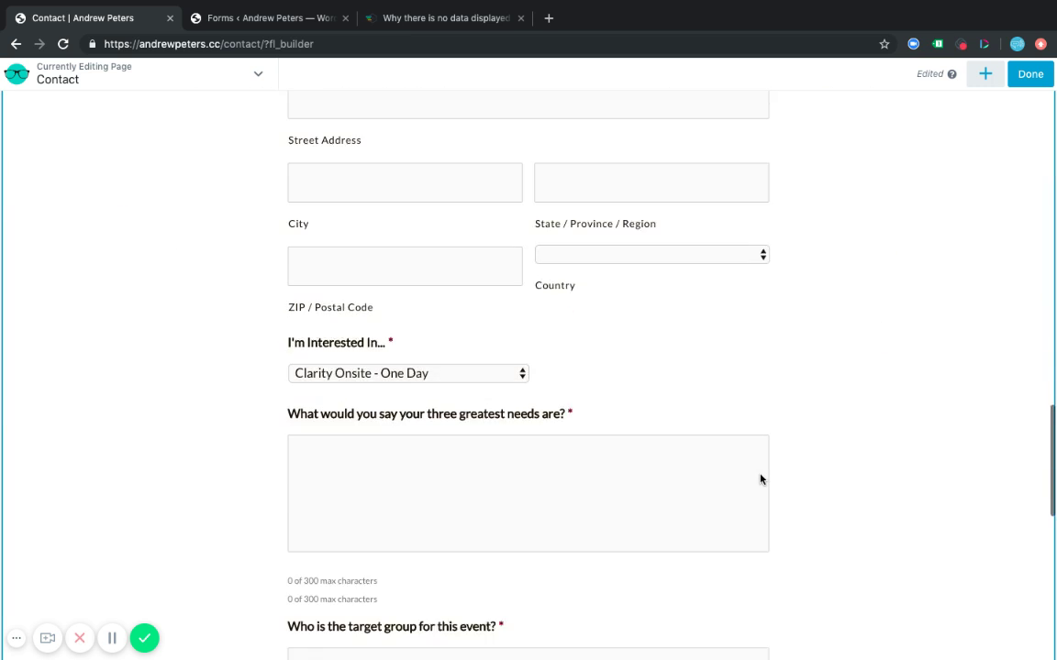
pyautogui.scroll(-2, 759, 479)
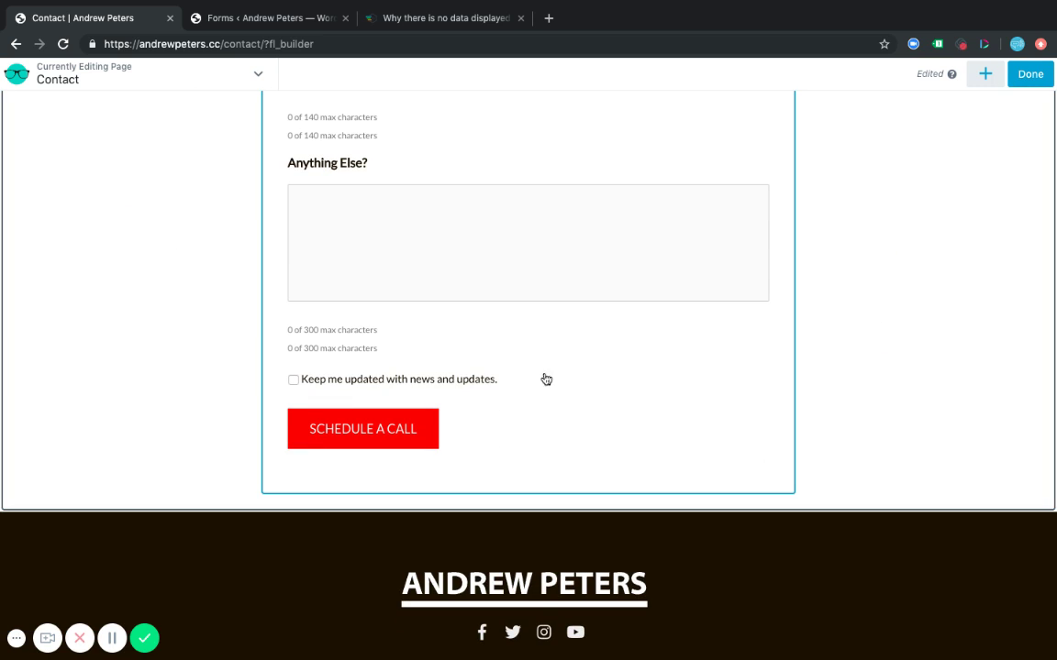
pyautogui.scroll(2, 566, 398)
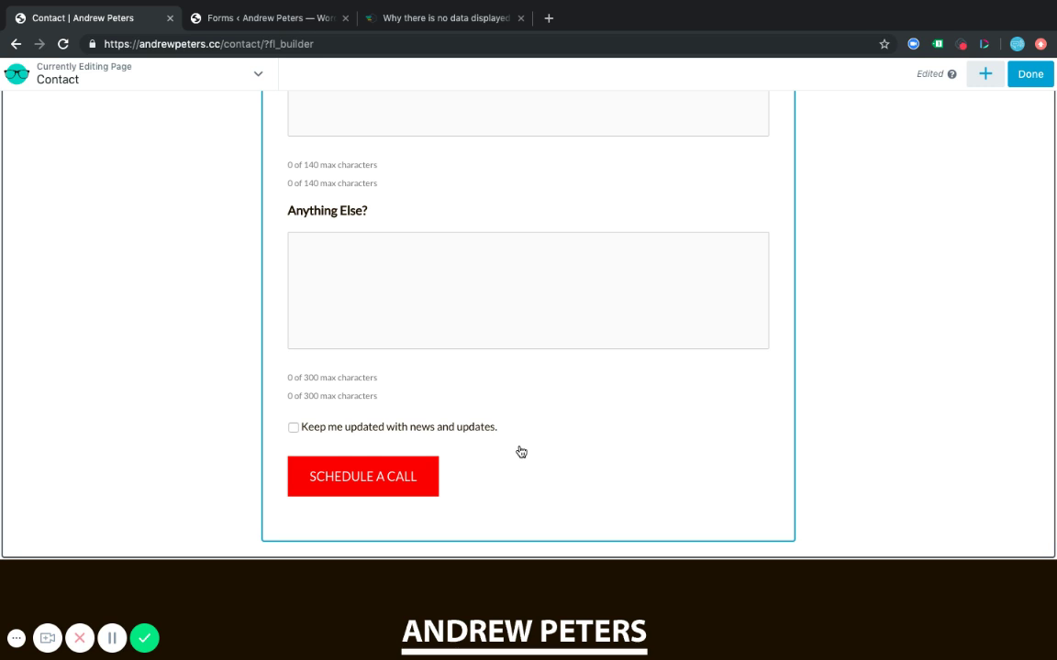
pyautogui.scroll(2, 845, 226)
pyautogui.scroll(15, 845, 226)
pyautogui.scroll(3, 845, 221)
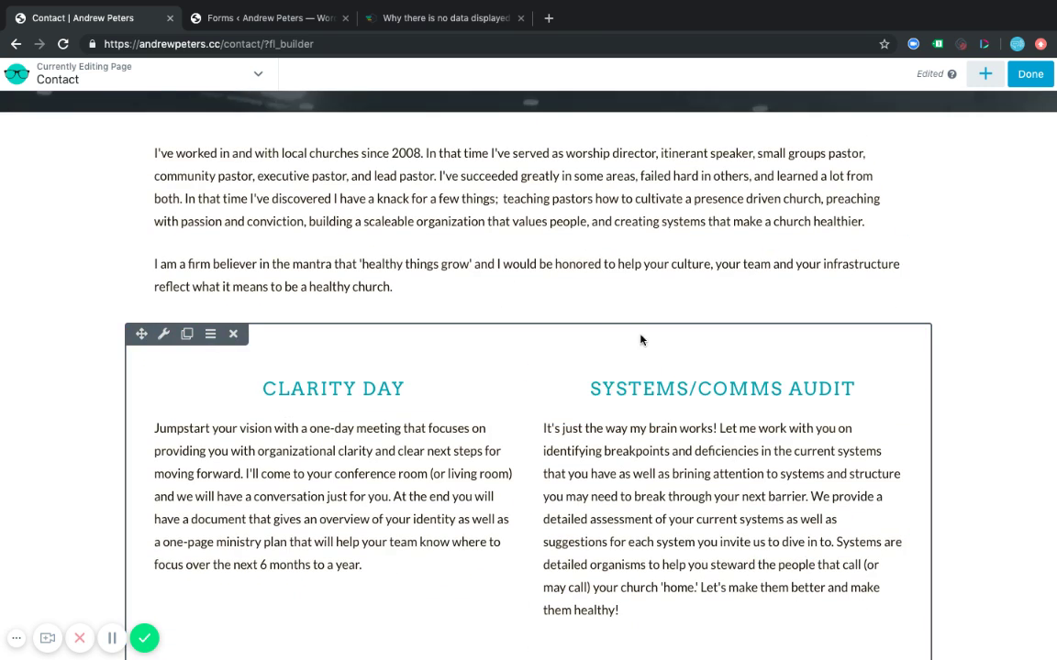
pyautogui.scroll(5, 640, 340)
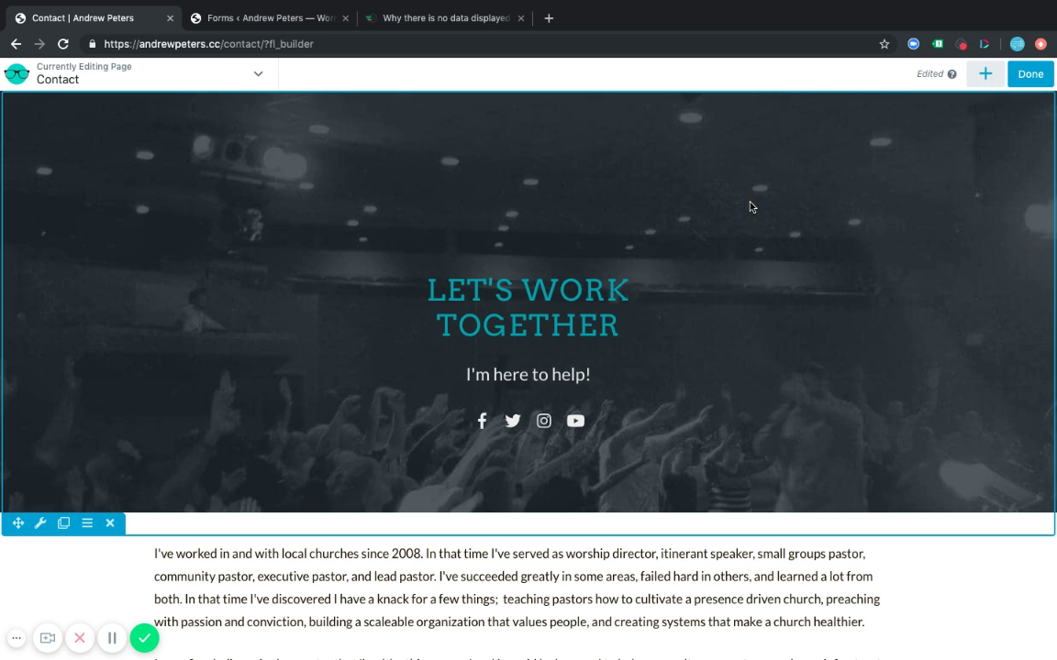
pyautogui.scroll(-5, 955, 255)
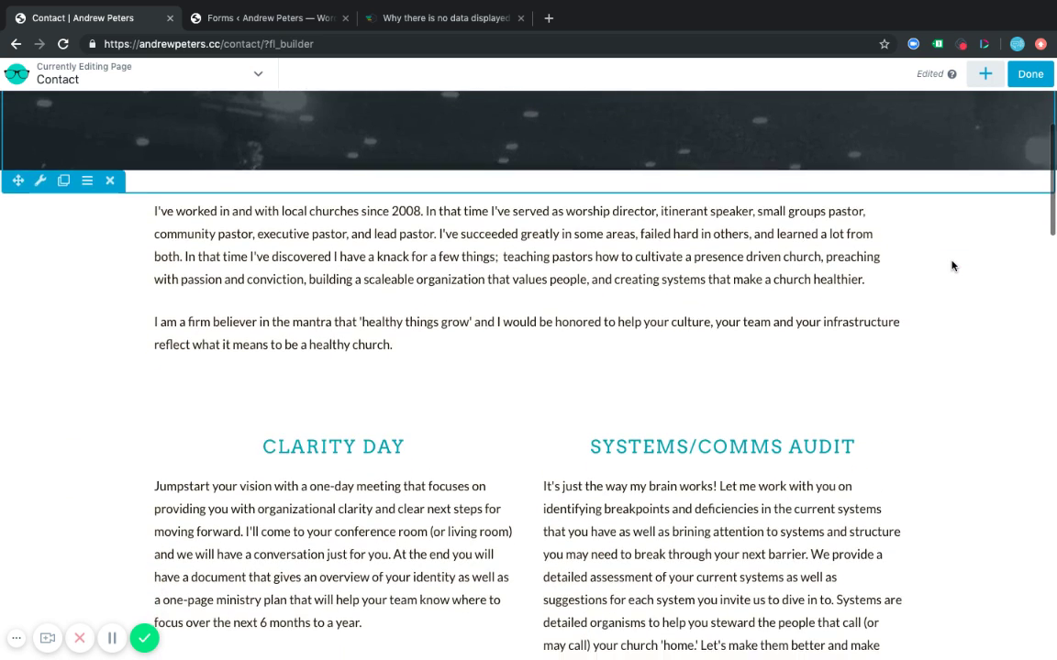
pyautogui.scroll(-4, 842, 413)
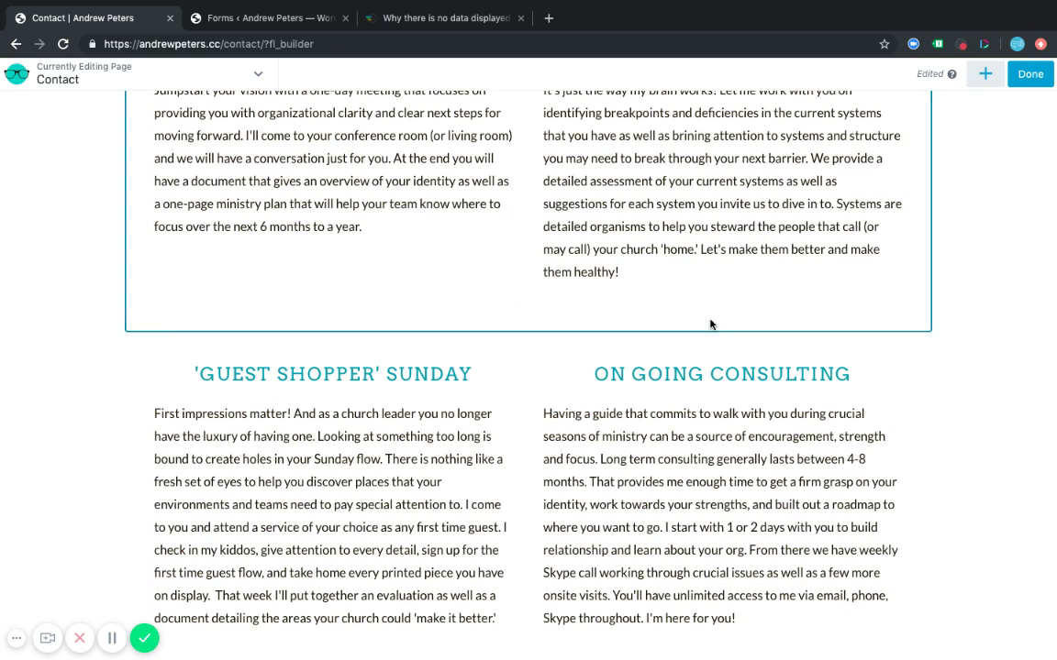
pyautogui.scroll(-2, 888, 273)
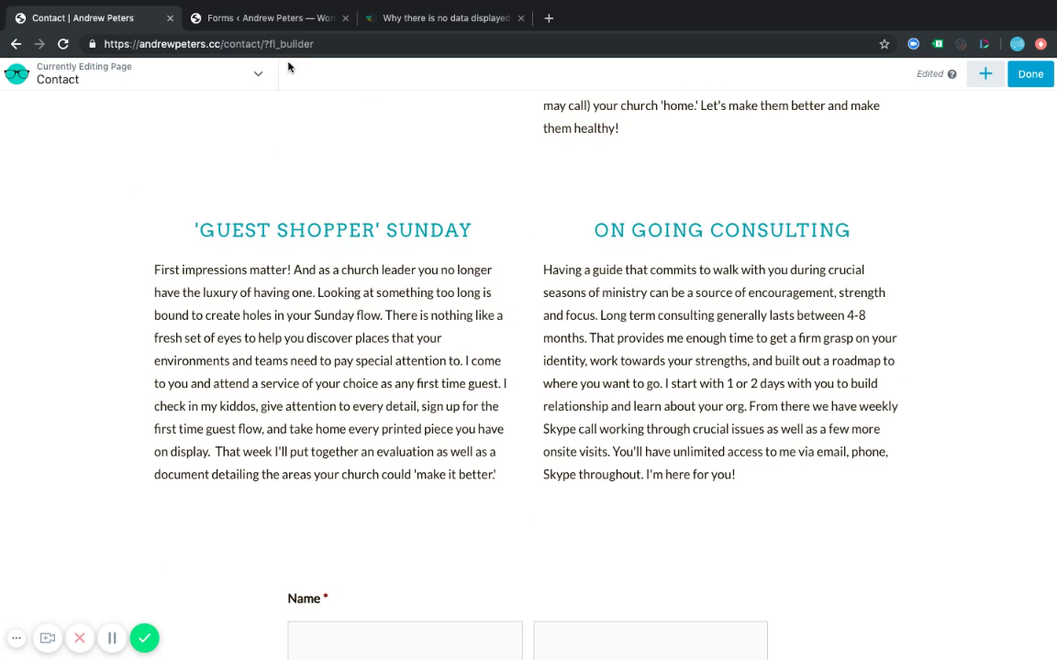
# Step: Switch to the browser tab with the site dashboard and open the Give Feedback form
pyautogui.click(236, 25)
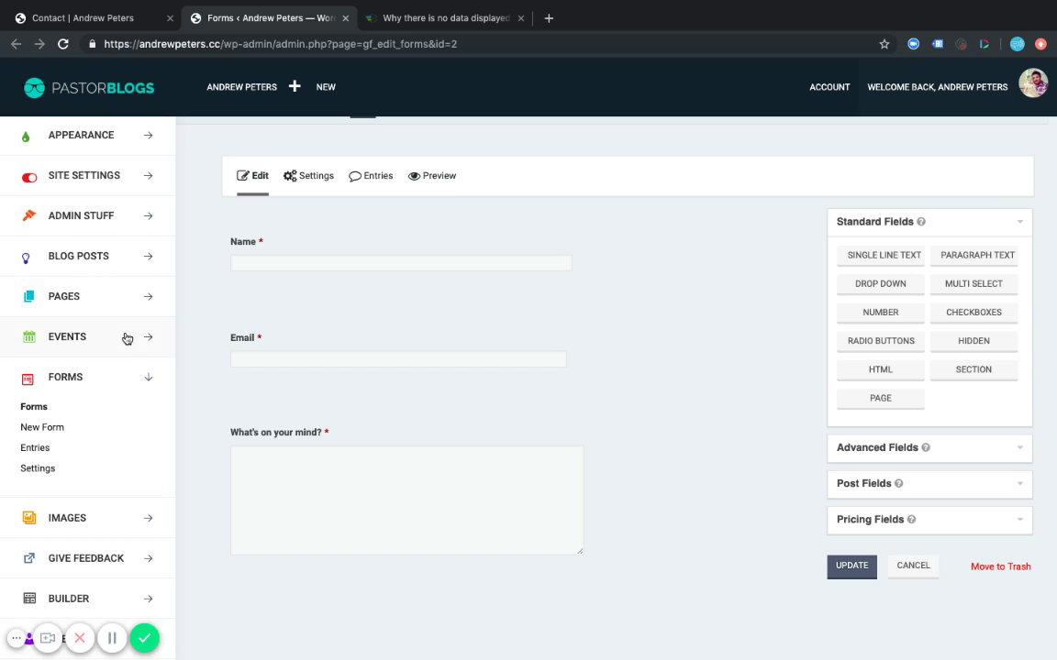
pyautogui.scroll(-3, 127, 338)
pyautogui.click(96, 363)
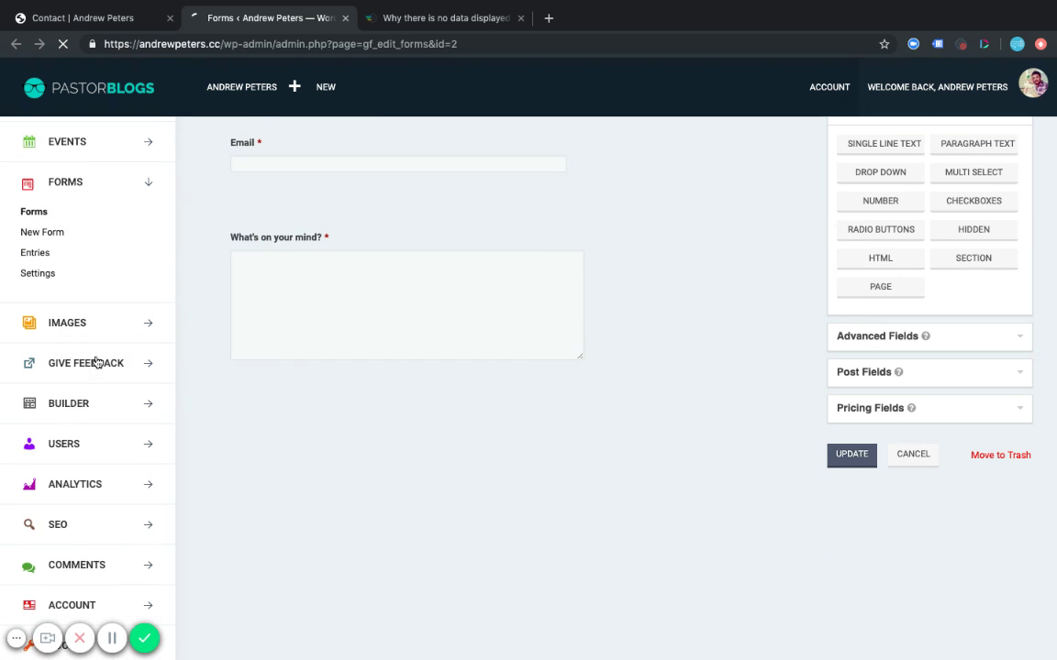
pyautogui.scroll(-2, 556, 389)
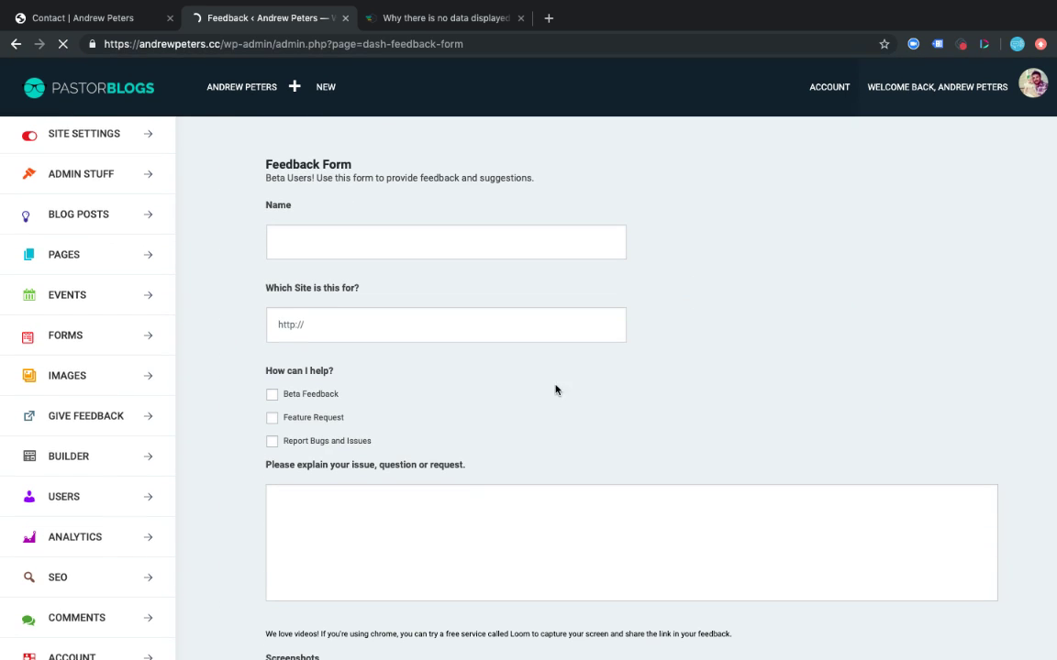